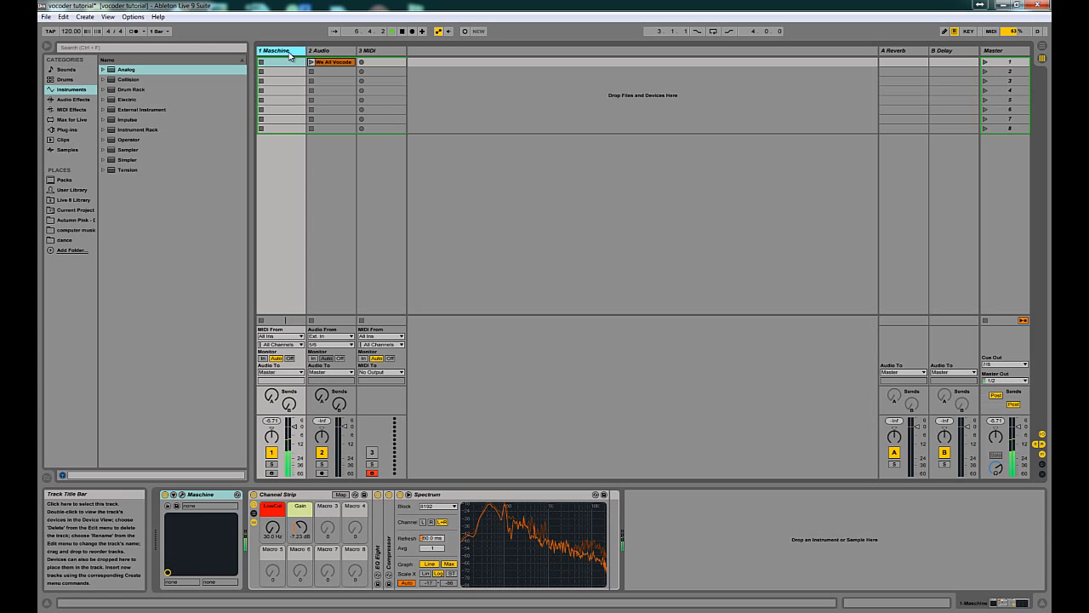
# - Audition the We All Vocode clip on the 2 Audio track with the Maschine track muted, and stop playback after restoring the beat
pyautogui.click(331, 51)
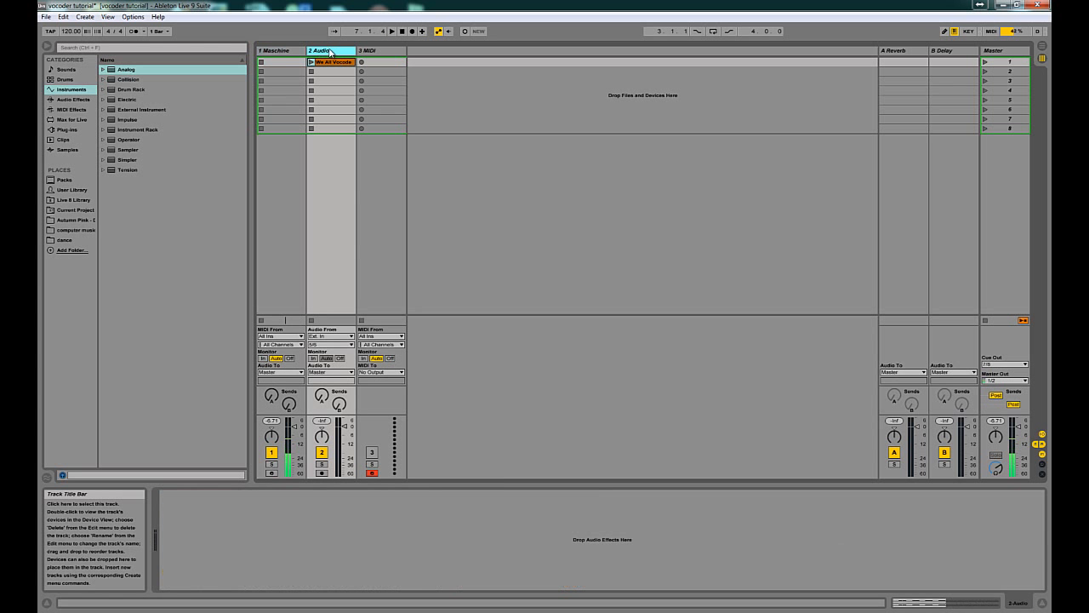
pyautogui.press('F1')
pyautogui.click(310, 62)
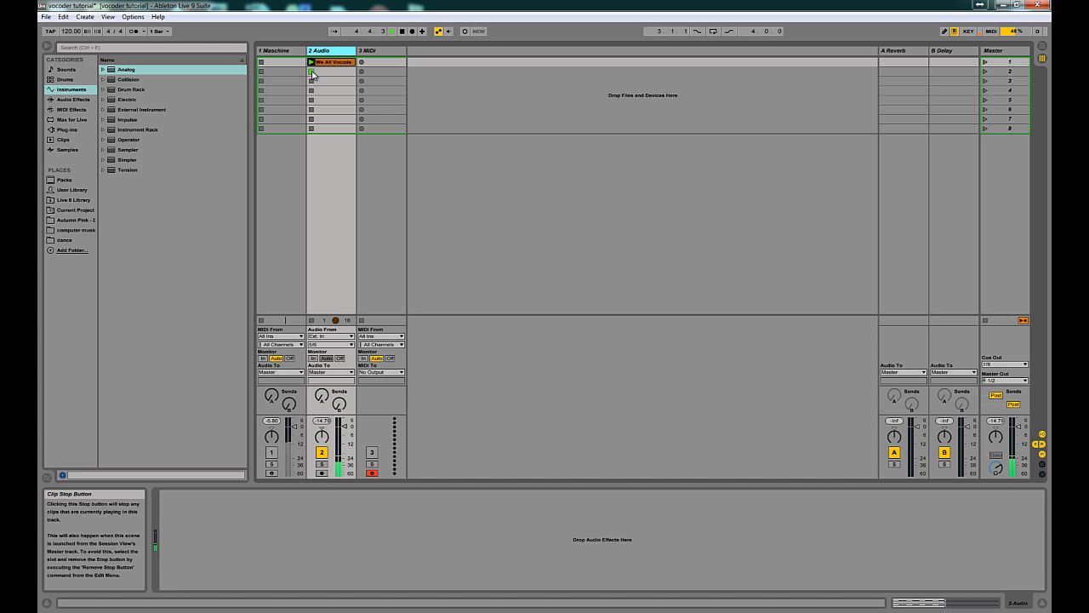
pyautogui.press('F1')
pyautogui.press('space')
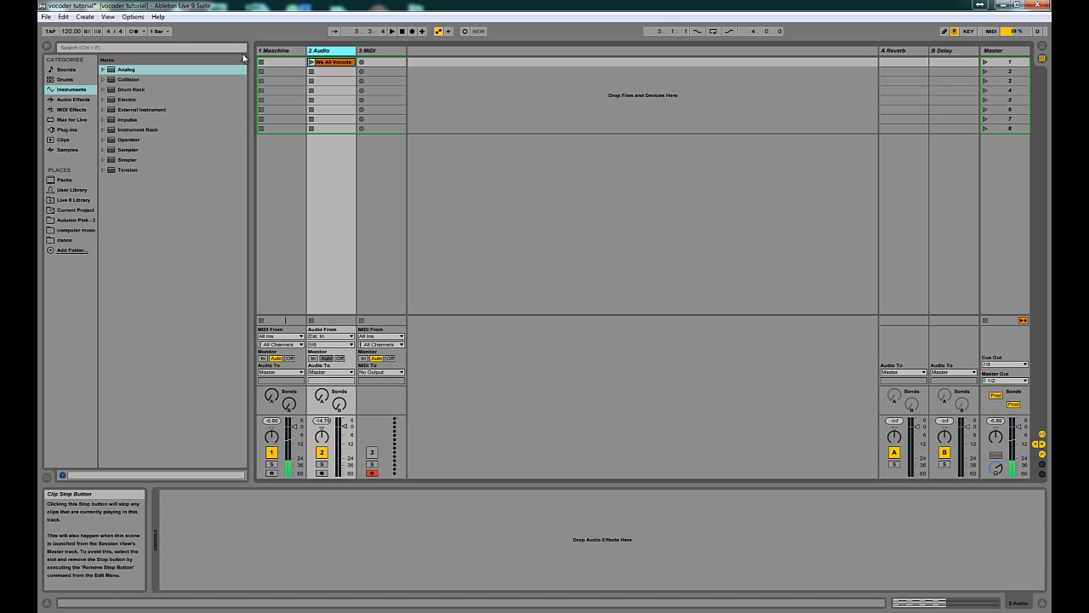
pyautogui.click(331, 73)
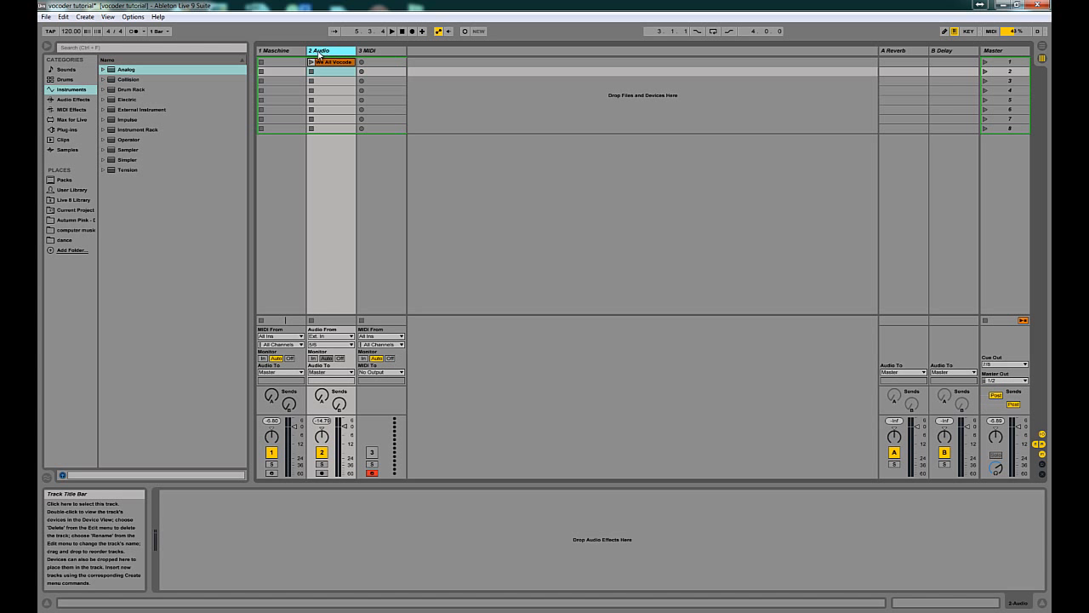
pyautogui.click(340, 62)
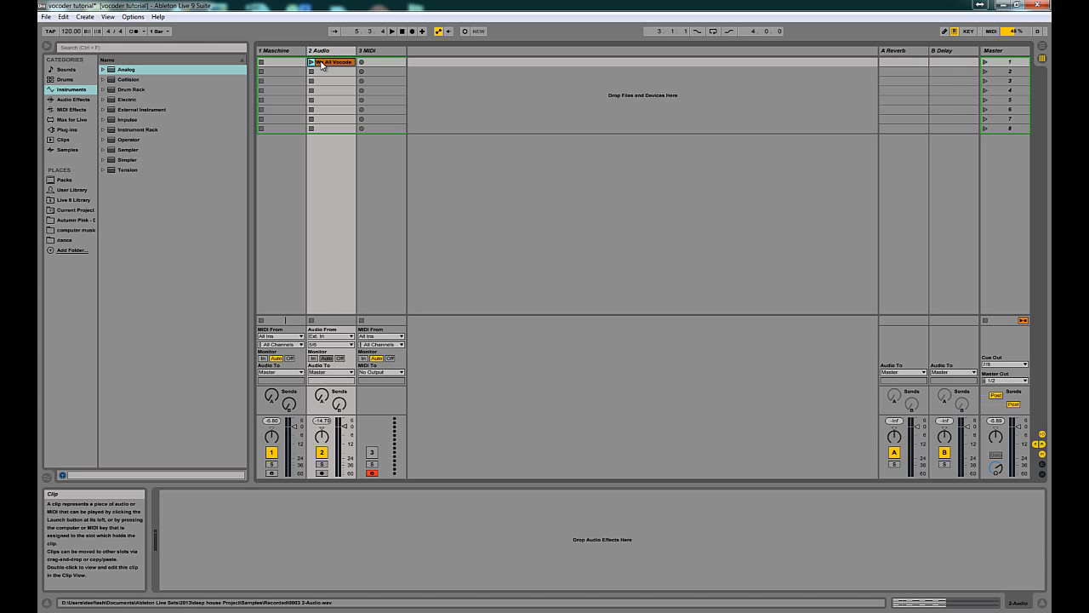
pyautogui.click(383, 51)
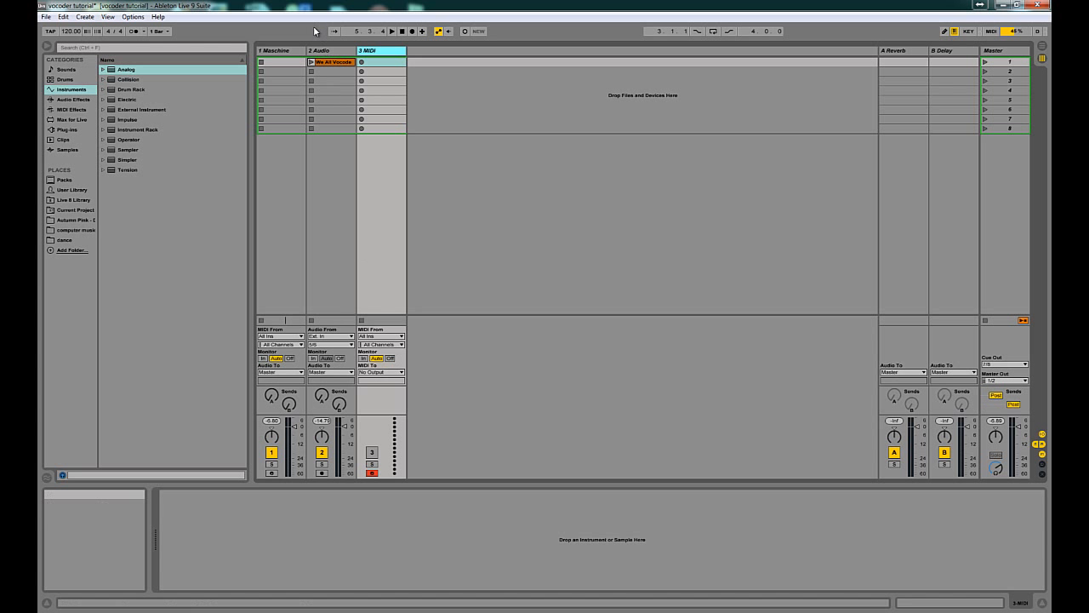
# - Add the Vocoder audio effect to the 2 Audio track
pyautogui.click(325, 54)
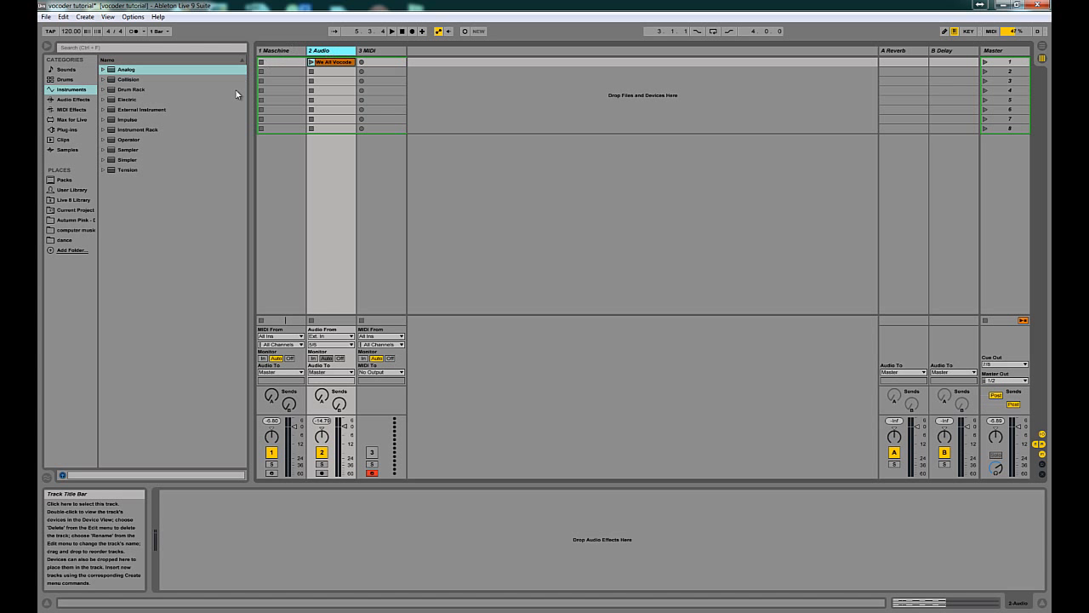
pyautogui.click(73, 99)
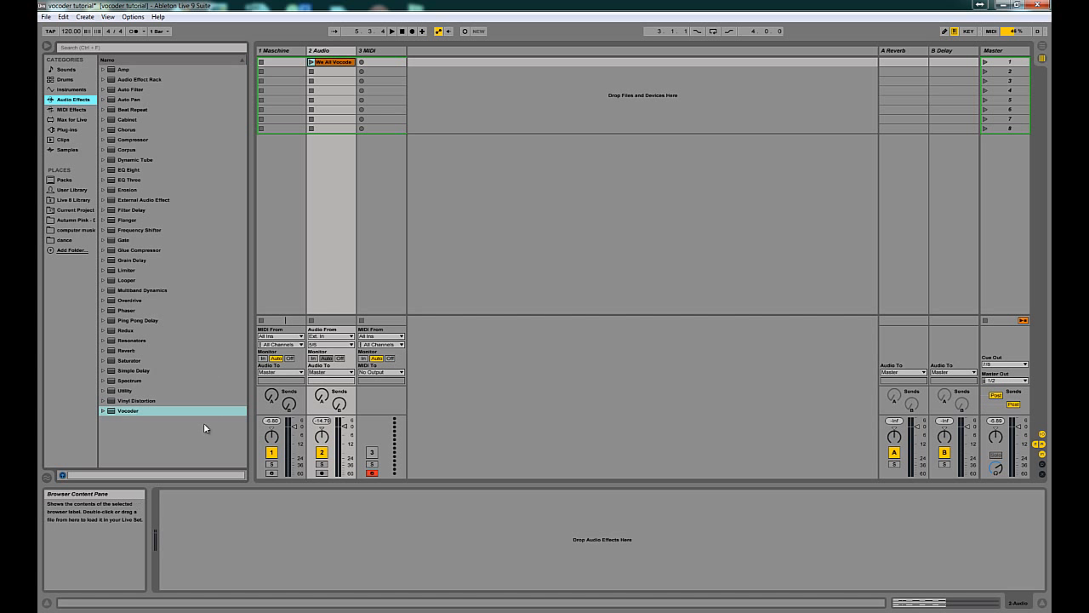
pyautogui.moveTo(116, 414); pyautogui.dragTo(333, 191)
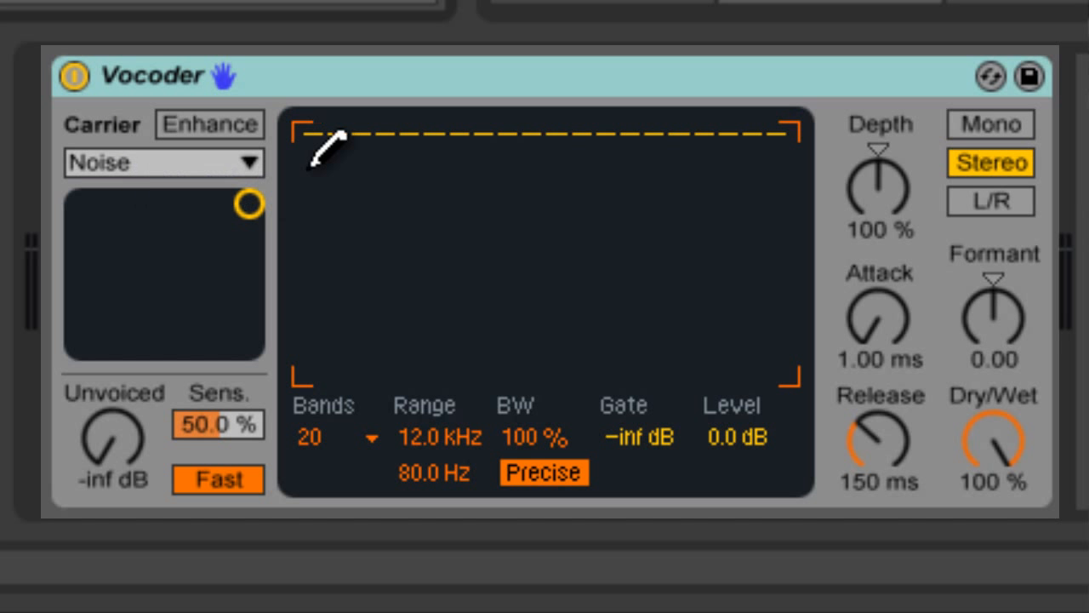
# - Set the Vocoder's carrier to External and check the list of available audio sources
pyautogui.click(244, 164)
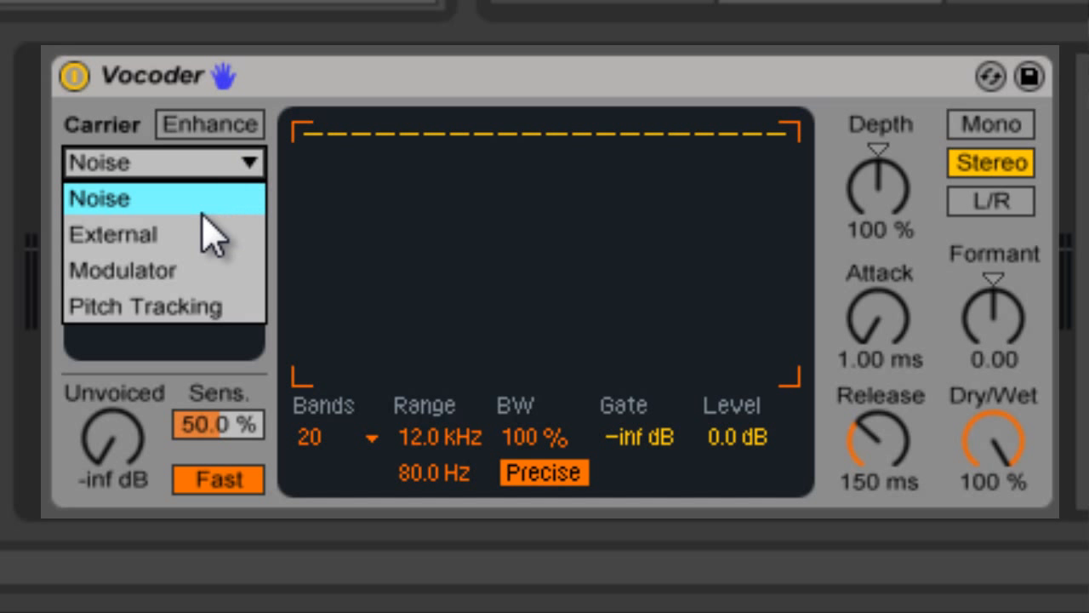
pyautogui.click(194, 255)
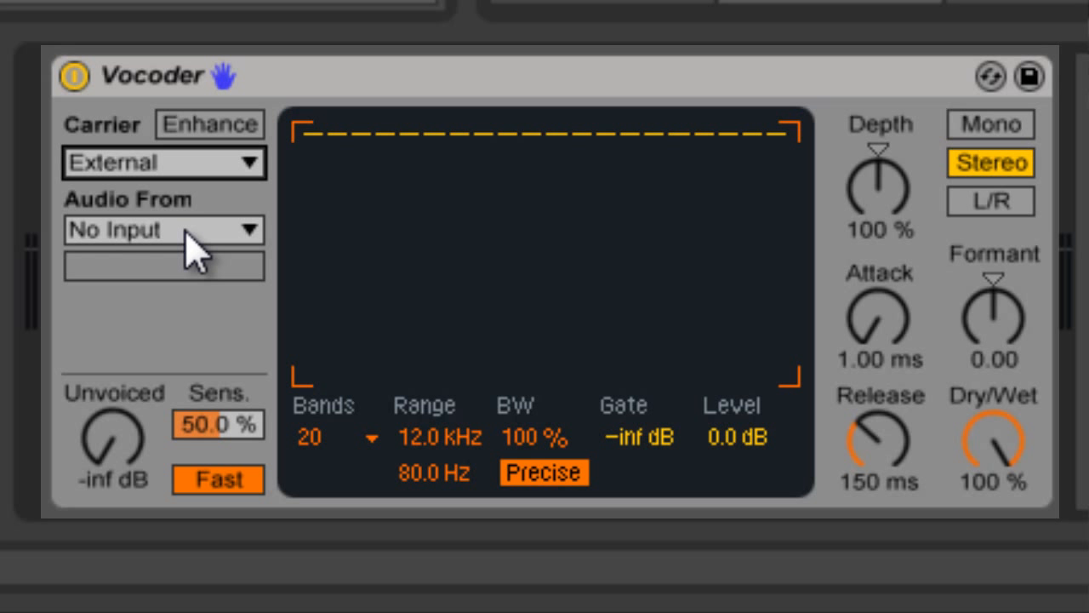
pyautogui.click(194, 238)
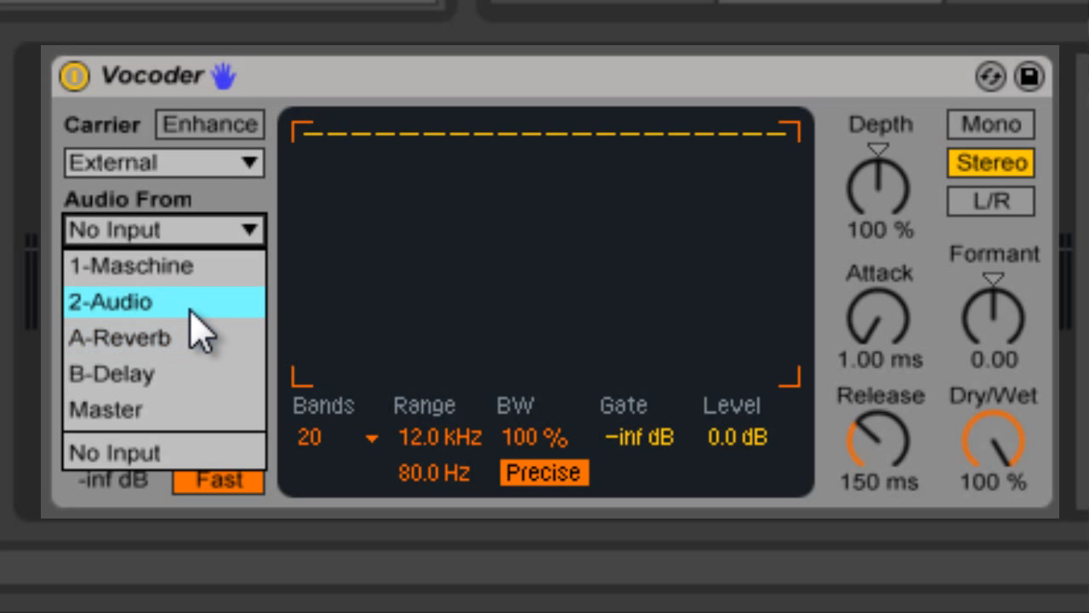
pyautogui.click(95, 166)
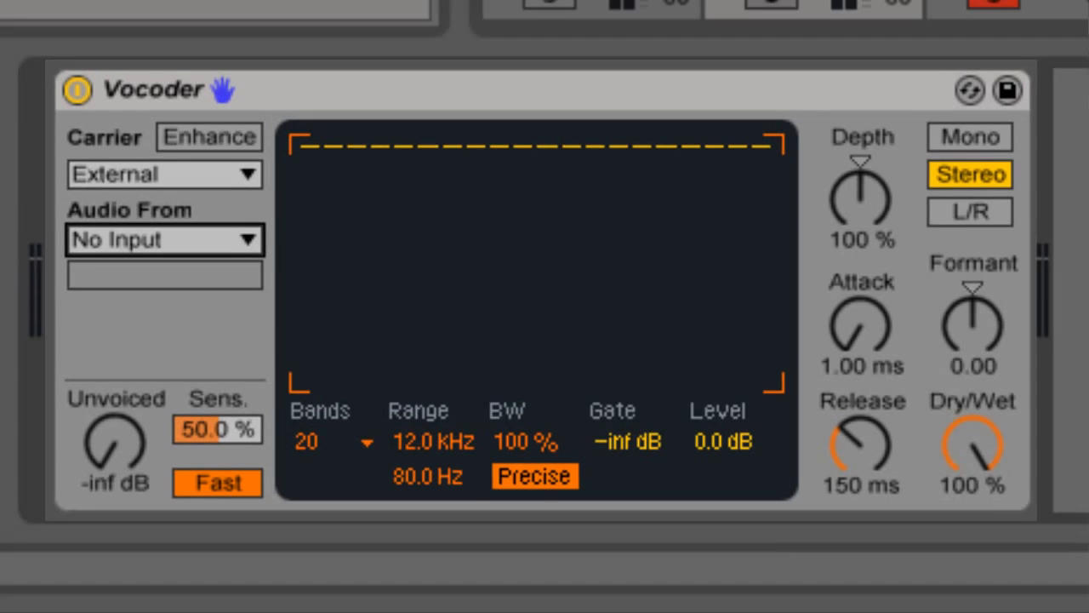
# - Load the Analog instrument onto the empty MIDI track and choose 3-Analog as the Vocoder's external audio source
pyautogui.click(69, 89)
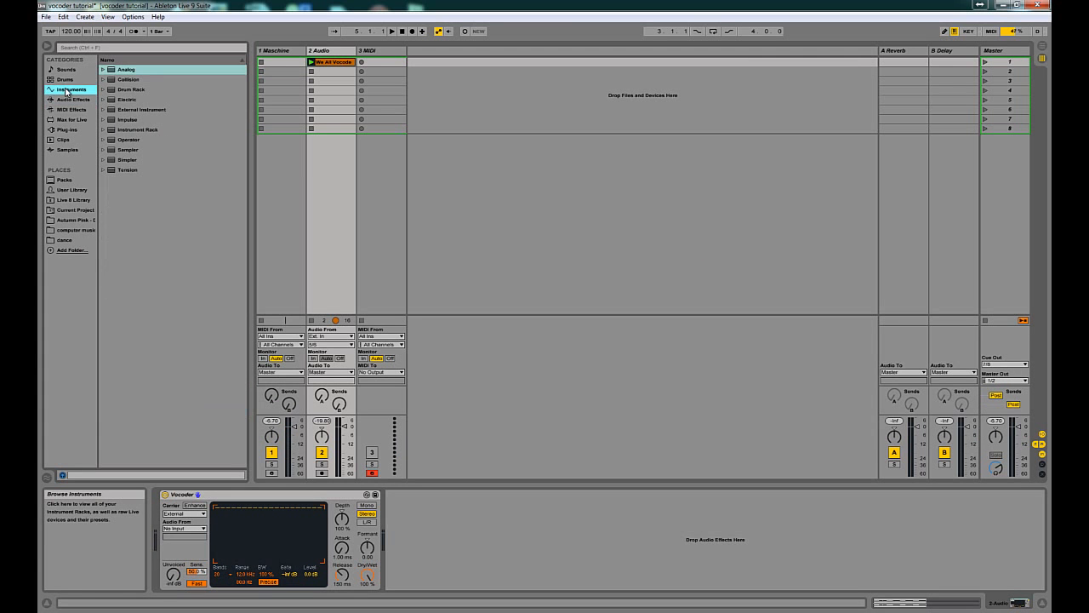
pyautogui.moveTo(128, 72); pyautogui.dragTo(379, 66)
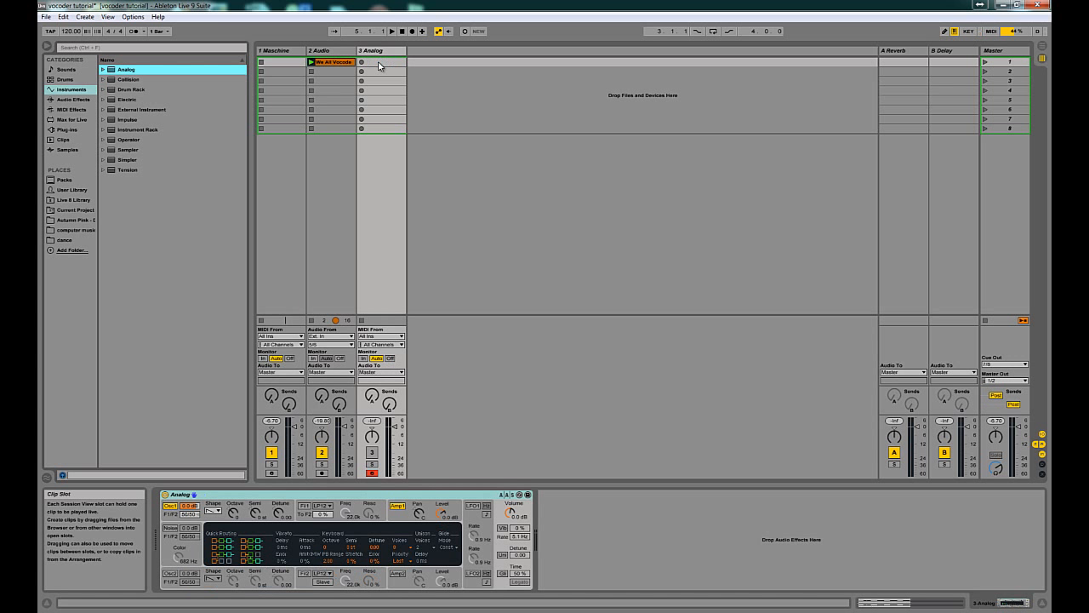
pyautogui.click(347, 50)
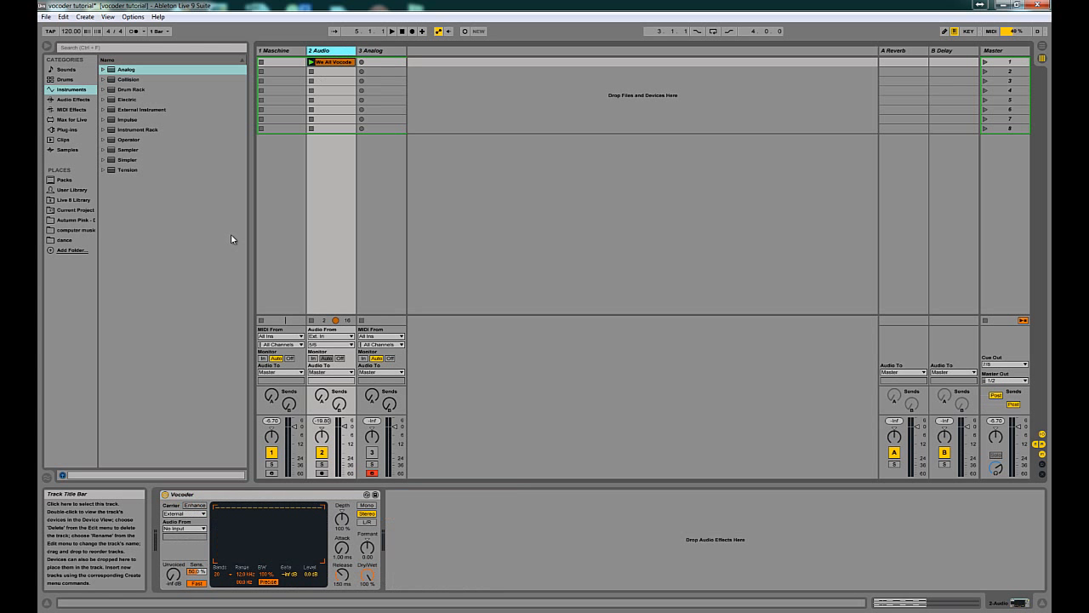
pyautogui.click(177, 528)
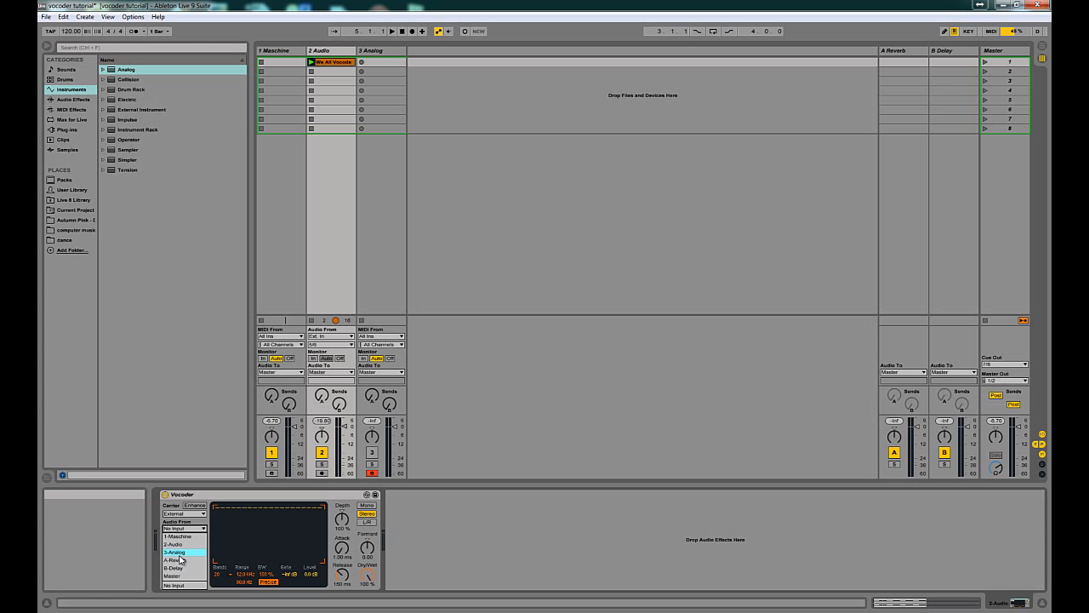
pyautogui.click(180, 559)
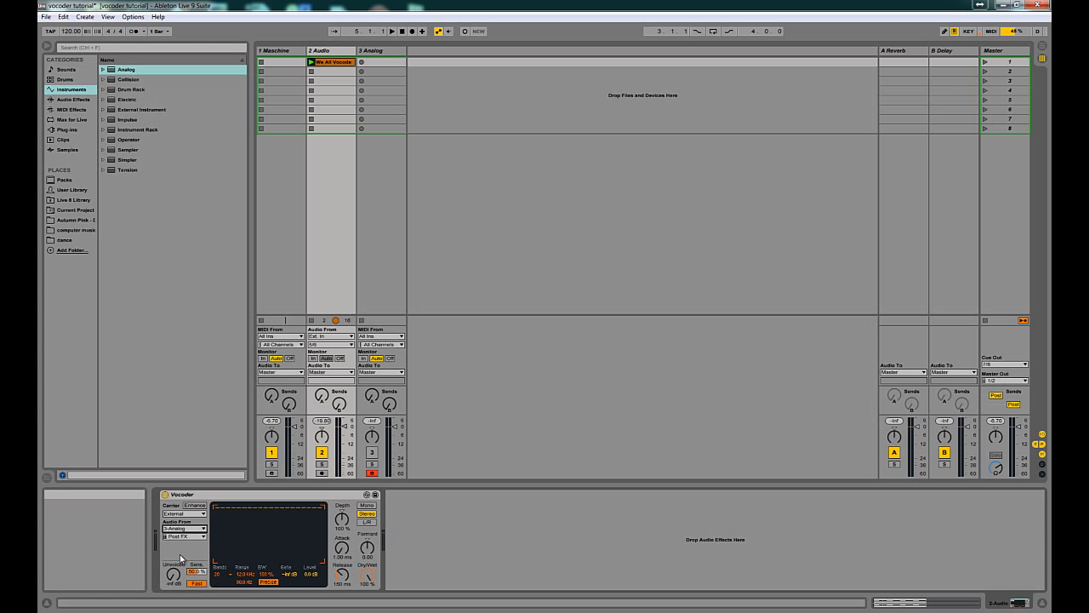
# - Activate the Analog track and shape Analog's Amp1 envelope to a 15.0 s decay and 0.48 sustain
pyautogui.click(385, 51)
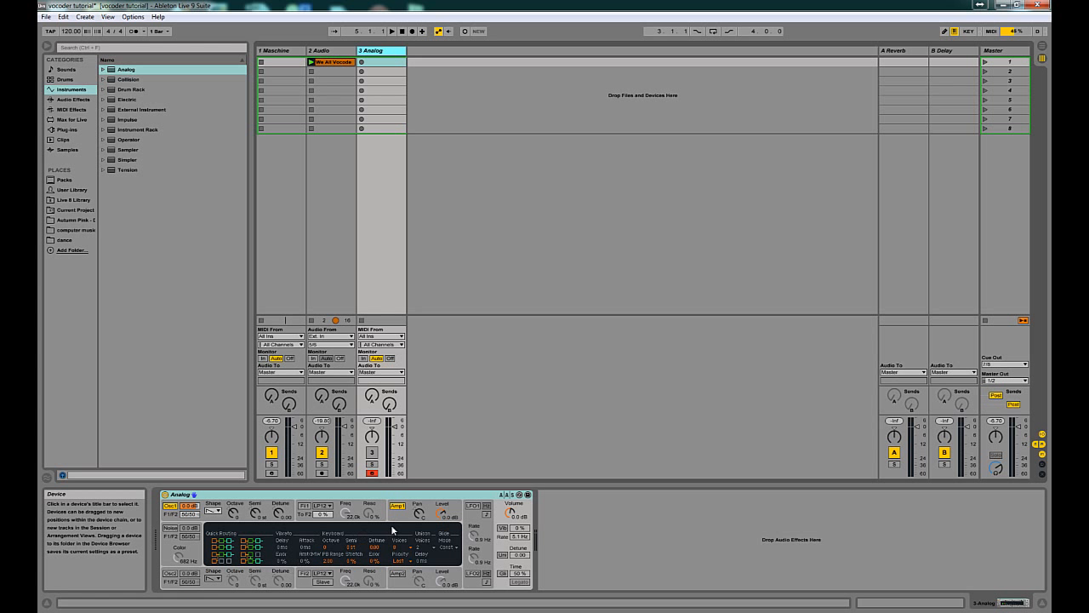
pyautogui.click(372, 452)
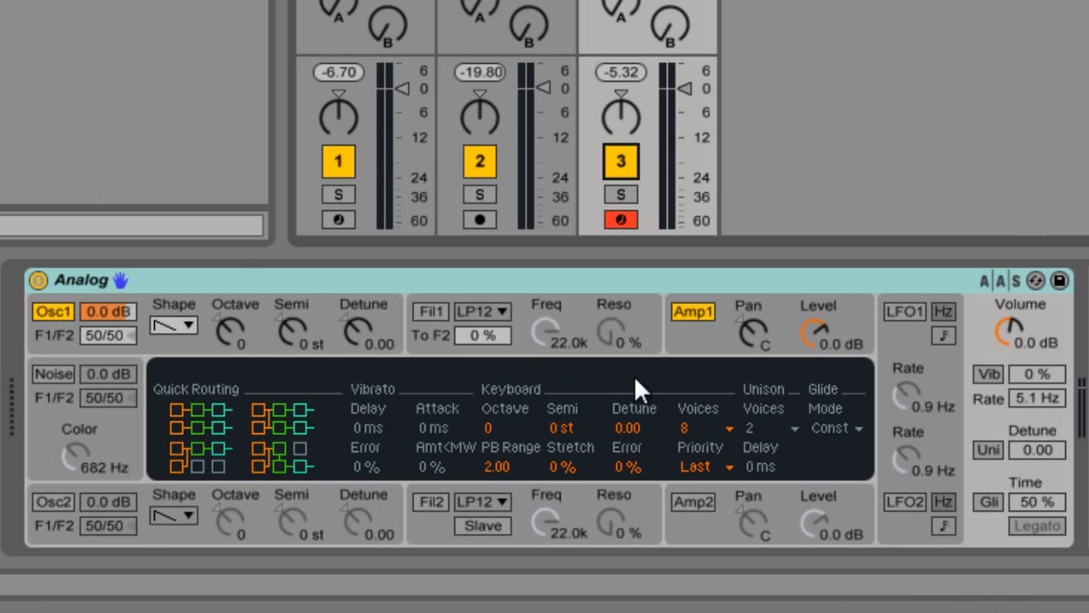
pyautogui.click(698, 337)
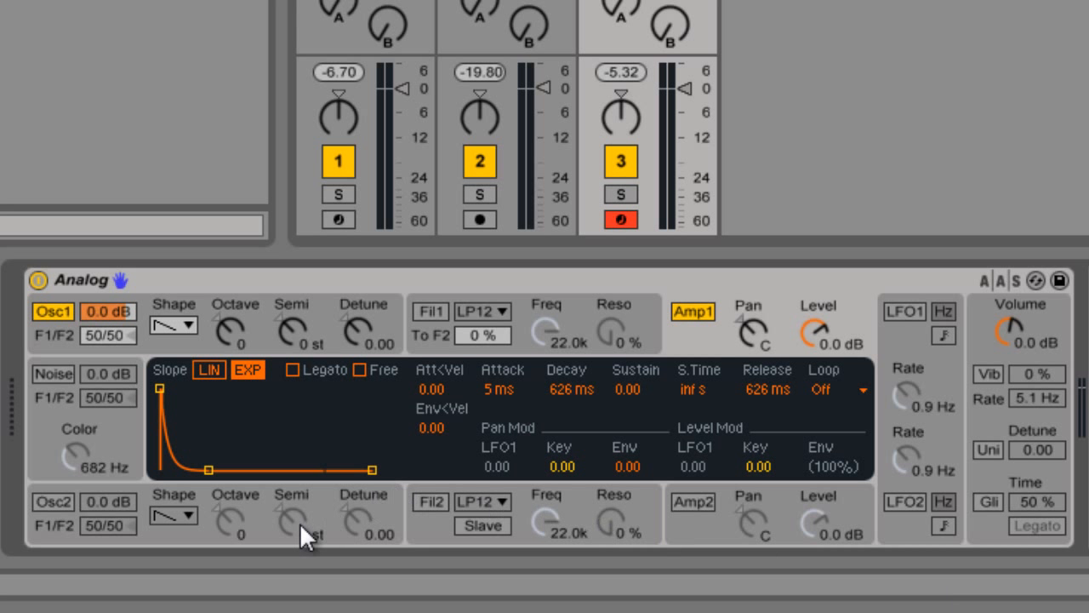
pyautogui.moveTo(212, 466); pyautogui.dragTo(241, 430)
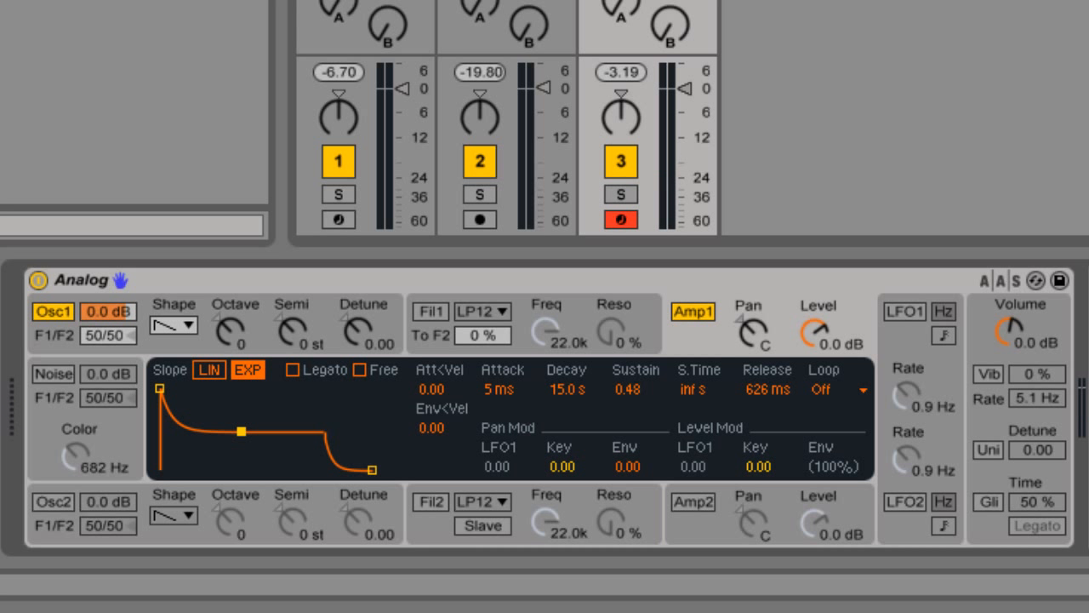
# - Mute the Analog track's direct output and create an empty MIDI clip in its first slot
pyautogui.click(505, 4)
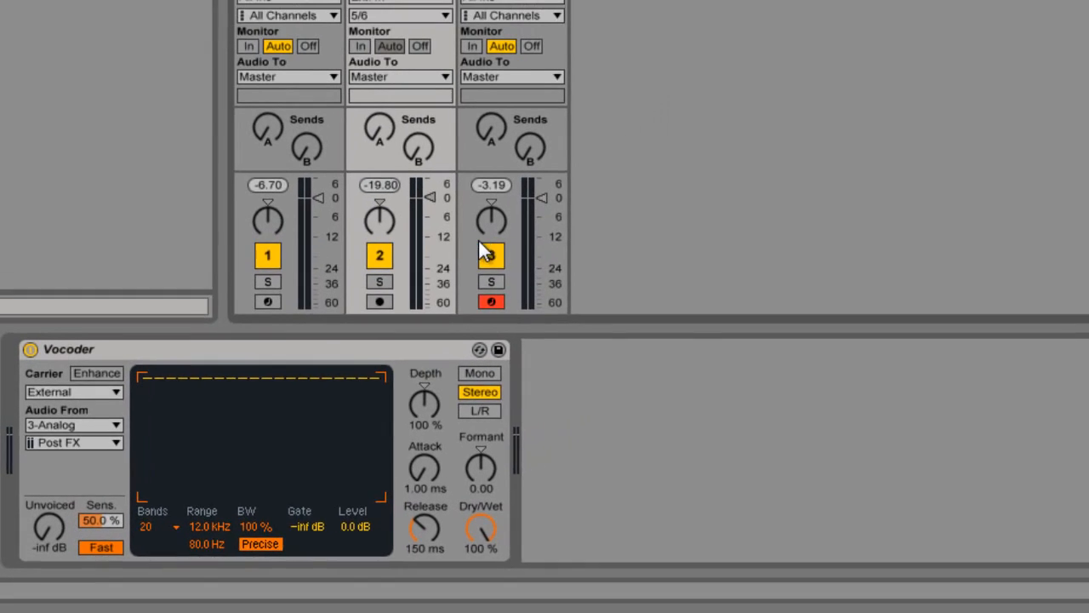
pyautogui.click(620, 161)
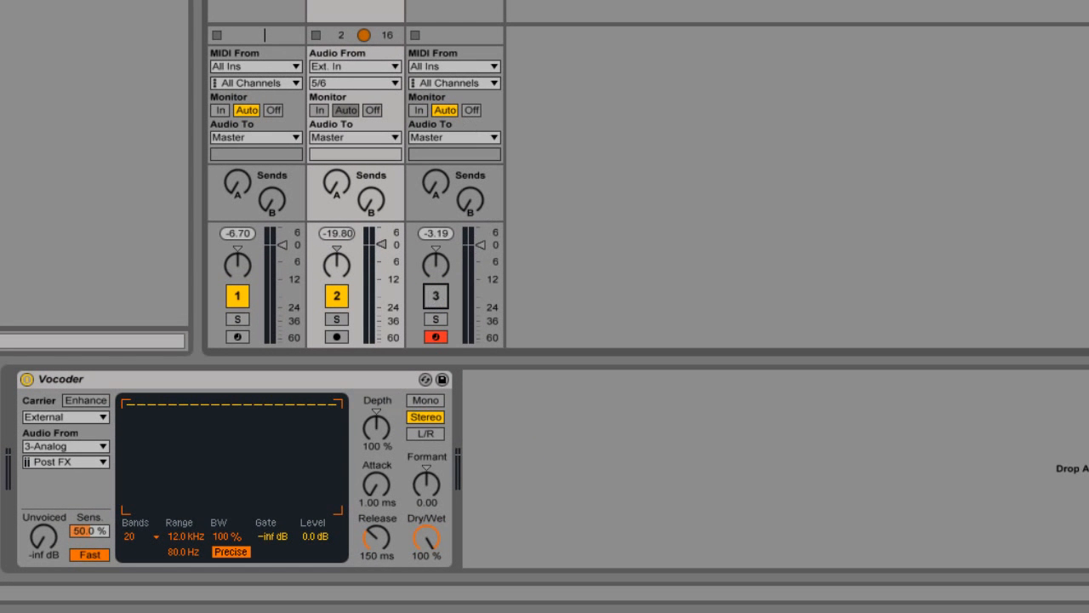
pyautogui.click(454, 7)
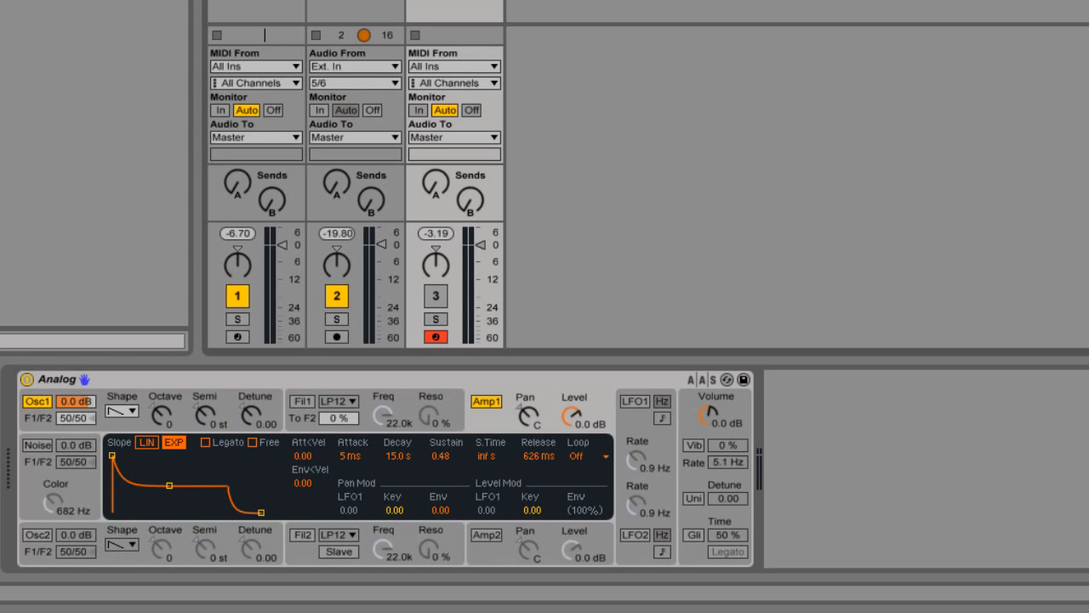
pyautogui.doubleClick(455, 5)
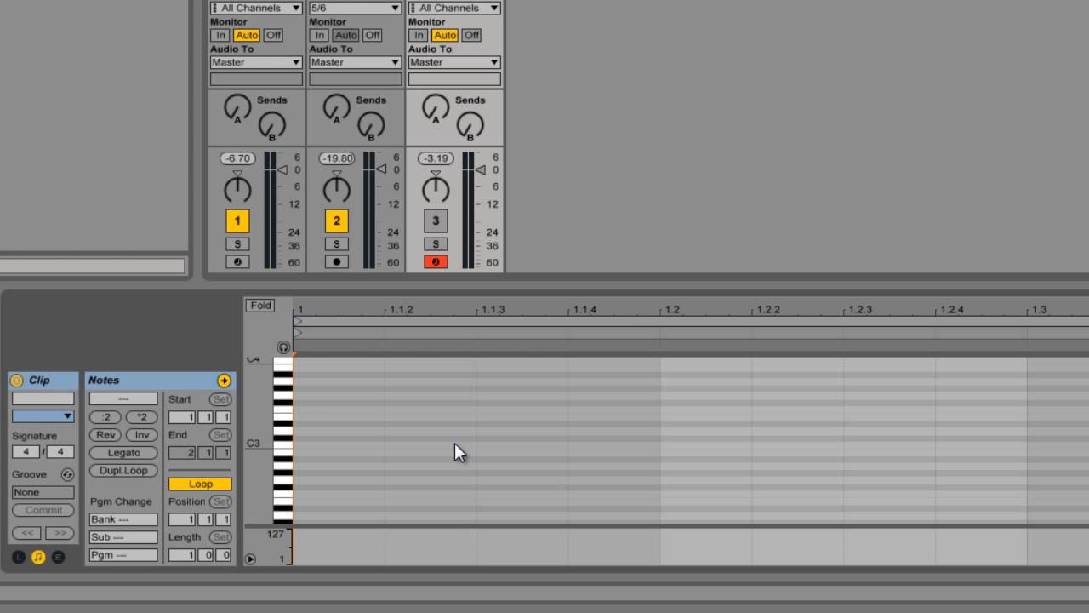
# - Record a chord clip in the Analog track's second slot and shorten its loop to four bars
pyautogui.press('space')
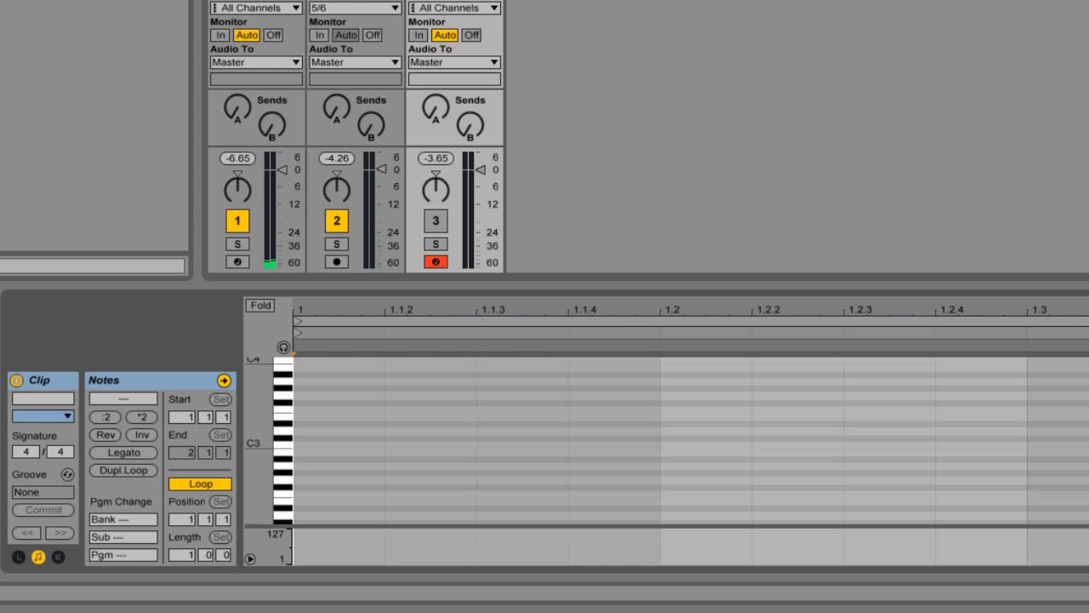
pyautogui.click(383, 72)
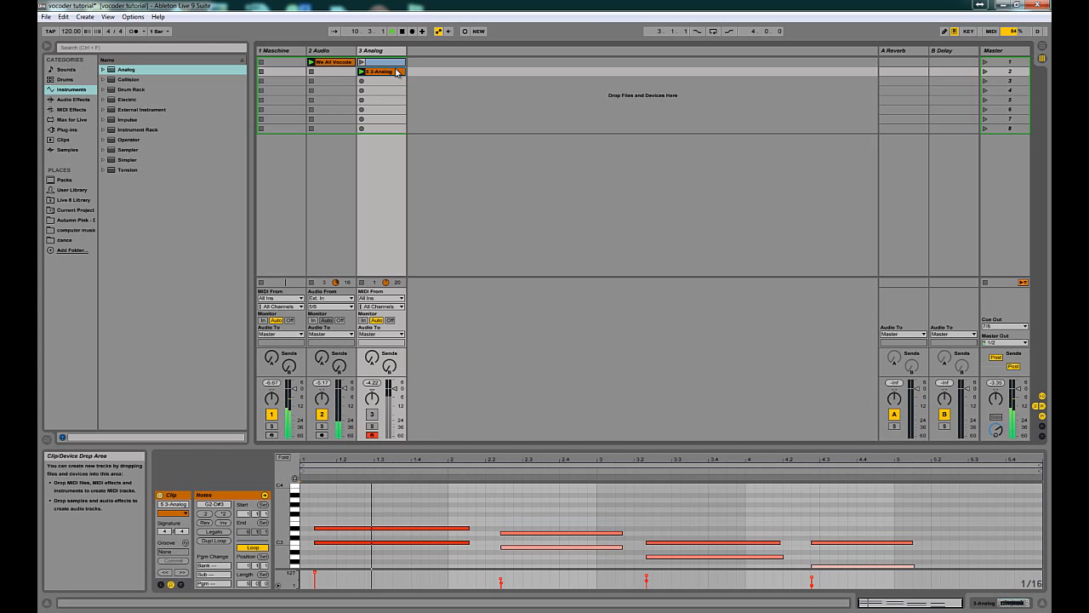
pyautogui.click(1041, 464)
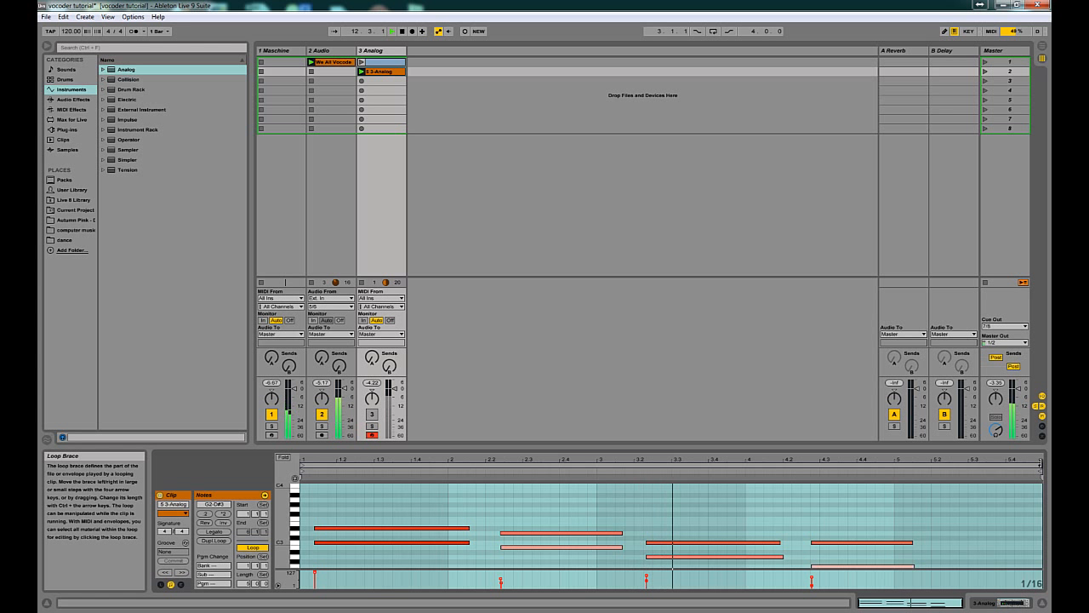
pyautogui.moveTo(1041, 465); pyautogui.dragTo(894, 464)
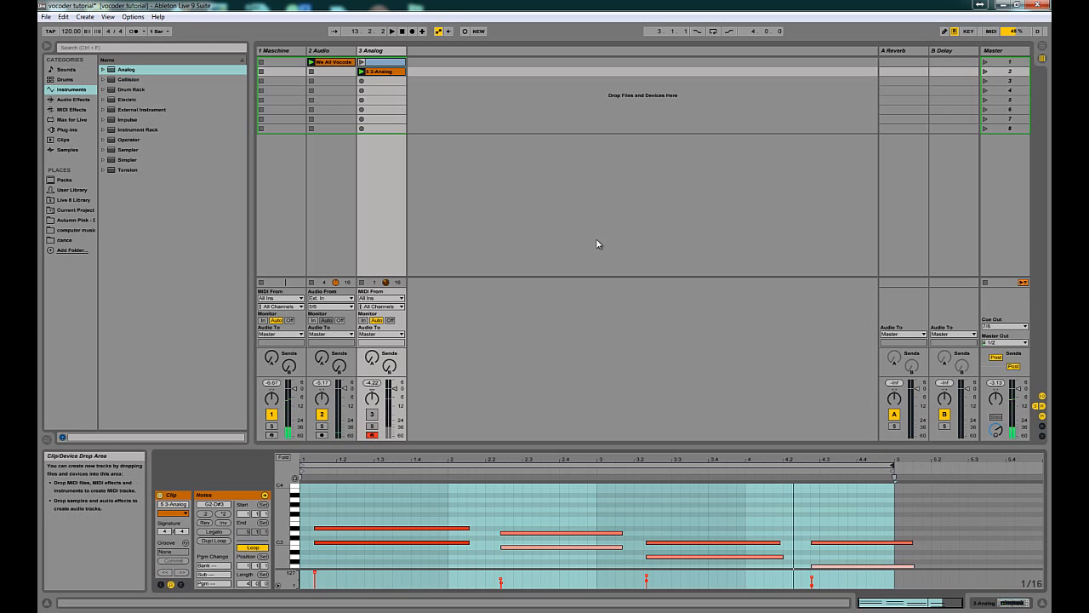
# - Replace the empty clip in the Analog track's first slot with the recorded chord clip, and stop playback
pyautogui.click(378, 62)
pyautogui.press('Delete')
pyautogui.moveTo(385, 73); pyautogui.dragTo(386, 63)
pyautogui.click(404, 32)
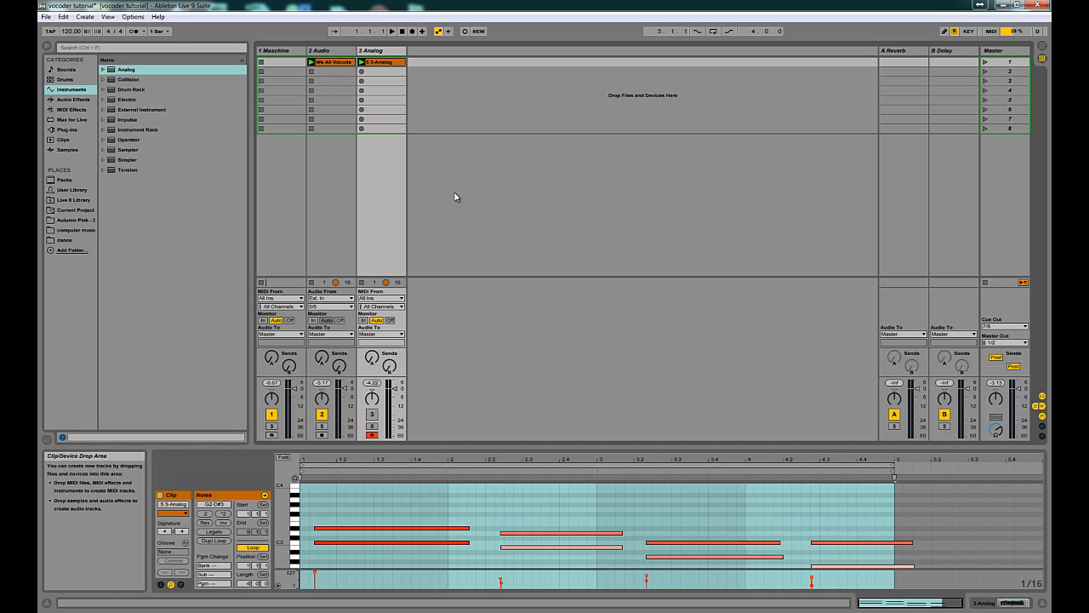
# - On the 2 Audio track's Vocoder, set Sens. to 66.4 % and try Unvoiced at -10 dB before setting it to -inf dB
pyautogui.click(332, 51)
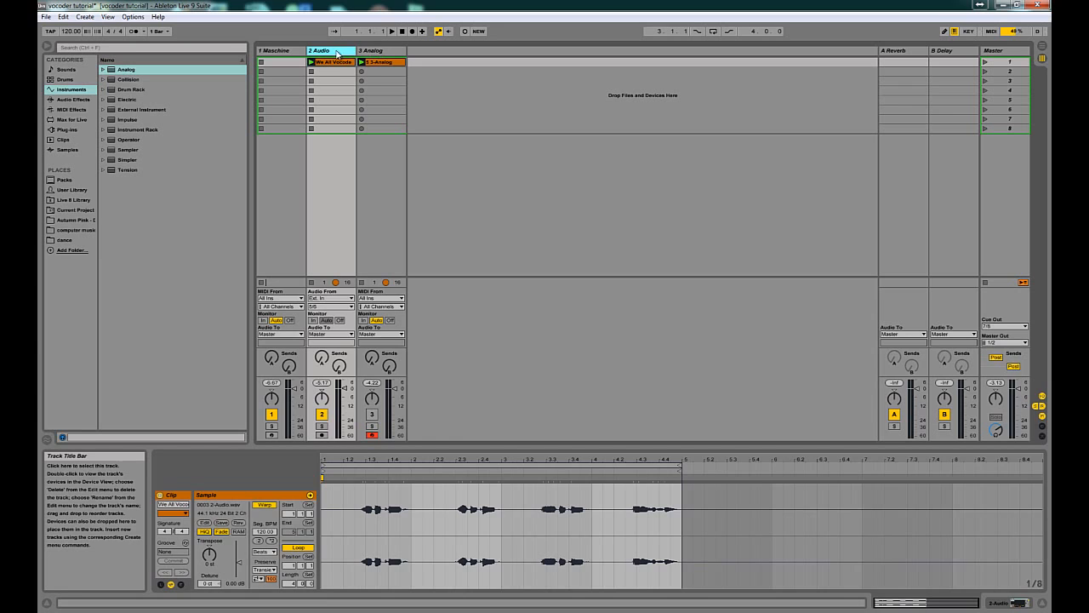
pyautogui.doubleClick(337, 54)
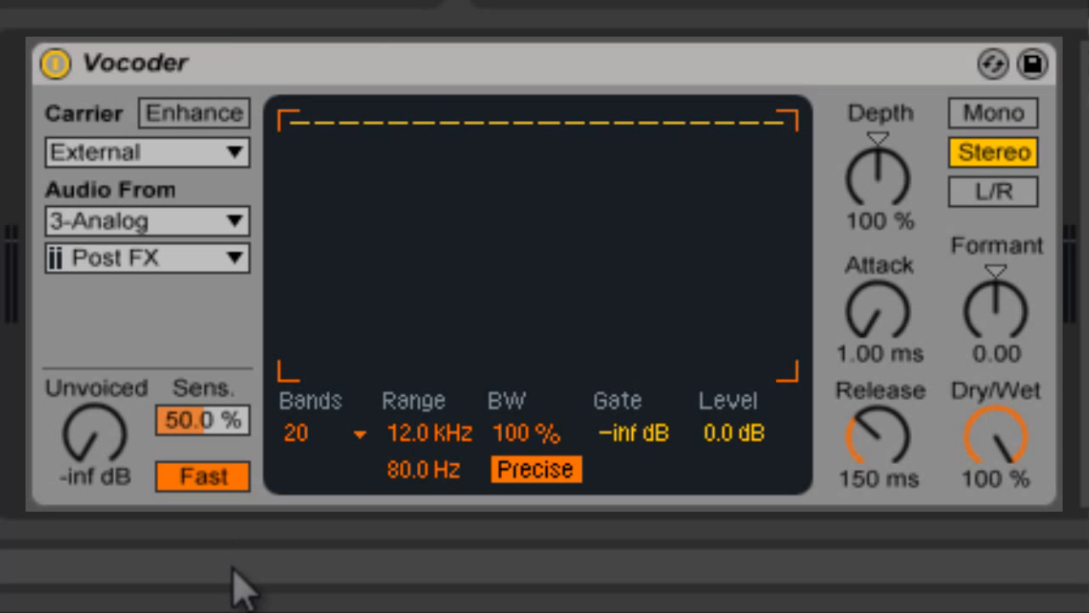
pyautogui.moveTo(73, 432); pyautogui.dragTo(84, 444)
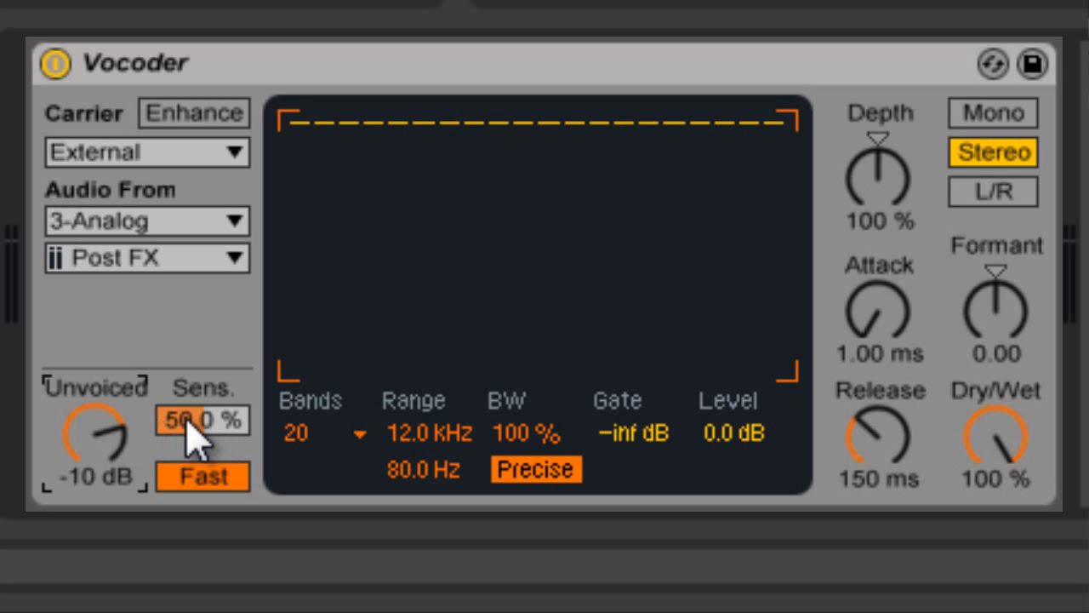
pyautogui.moveTo(192, 428); pyautogui.dragTo(182, 447)
pyautogui.moveTo(112, 462)
pyautogui.mouseDown()
pyautogui.moveTo(120, 467)
pyautogui.moveTo(111, 449)
pyautogui.mouseUp()
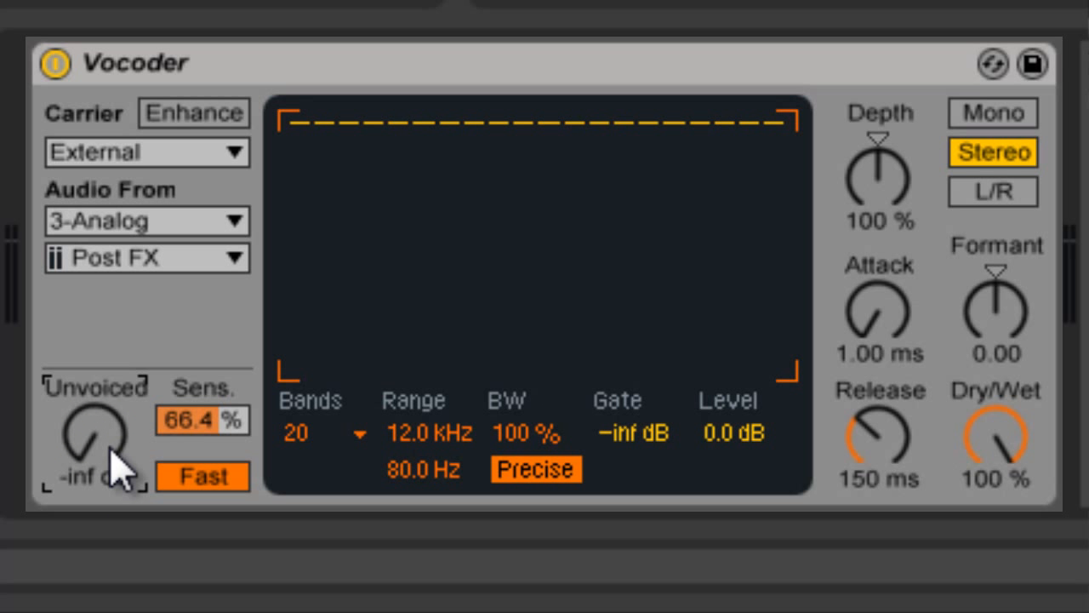
# - Start playback, set the Vocoder's Sens. to 68.8 %, and try Unvoiced at 0.0 dB before setting it to -inf dB
pyautogui.press('space')
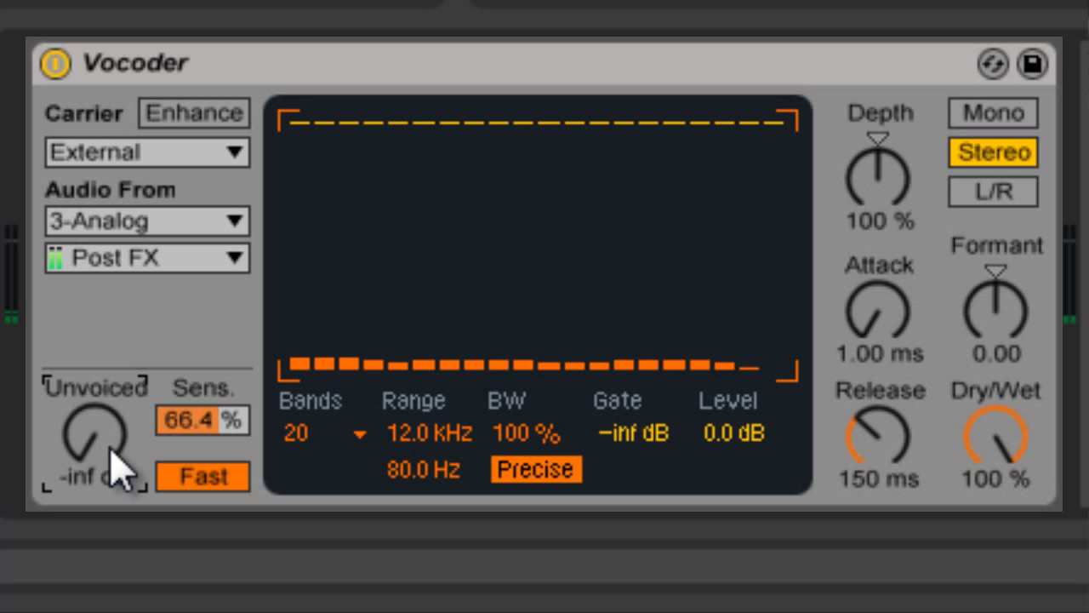
pyautogui.moveTo(217, 415); pyautogui.dragTo(218, 414)
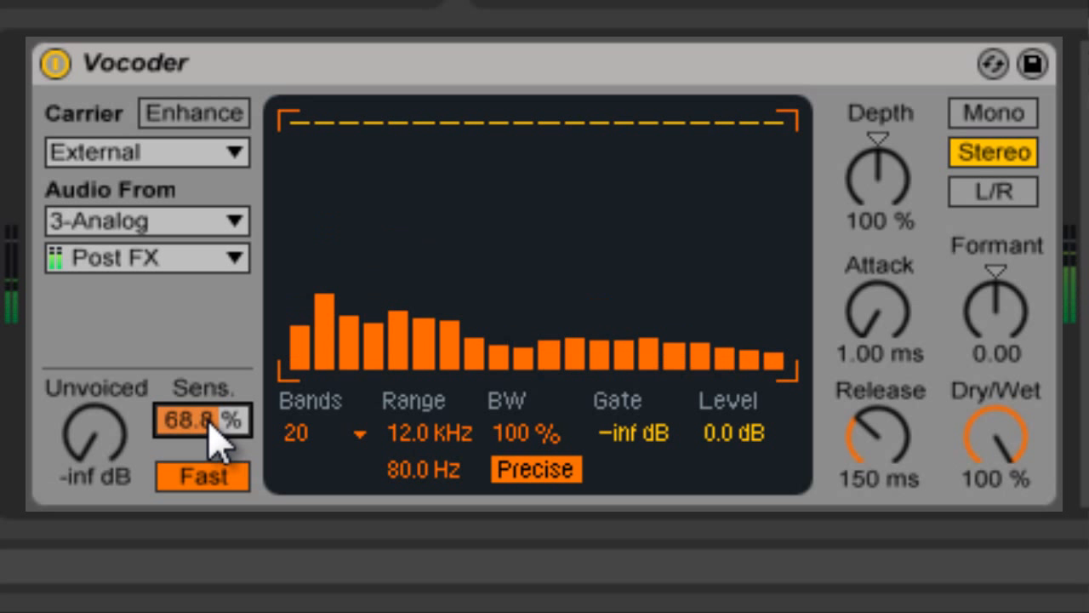
pyautogui.click(90, 443)
pyautogui.moveTo(89, 442); pyautogui.dragTo(88, 438)
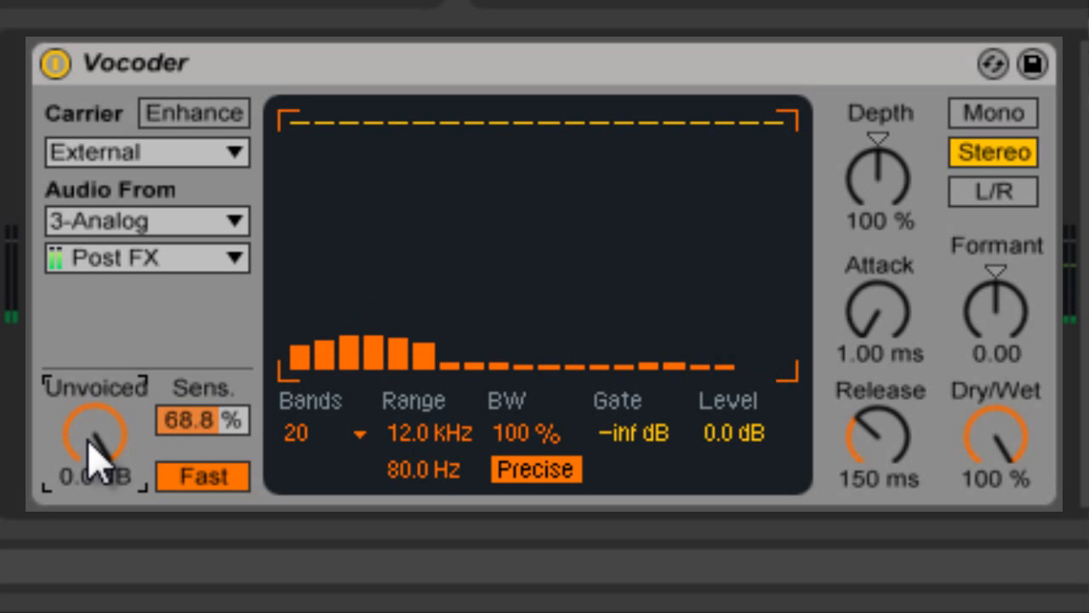
pyautogui.moveTo(89, 447); pyautogui.dragTo(91, 455)
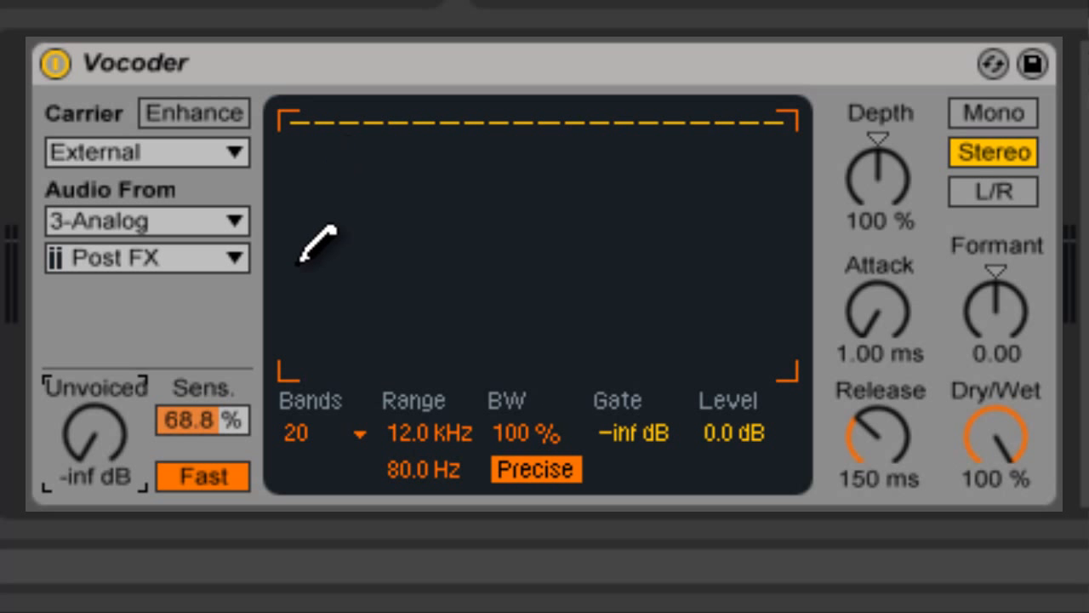
# - Draw a custom level curve across the Vocoder's bands, with low middle bands rising toward the highest frequencies
pyautogui.moveTo(299, 262)
pyautogui.mouseDown()
pyautogui.moveTo(286, 272)
pyautogui.moveTo(291, 308)
pyautogui.moveTo(322, 206)
pyautogui.moveTo(321, 253)
pyautogui.moveTo(400, 204)
pyautogui.moveTo(445, 226)
pyautogui.moveTo(724, 264)
pyautogui.moveTo(829, 185)
pyautogui.mouseUp()
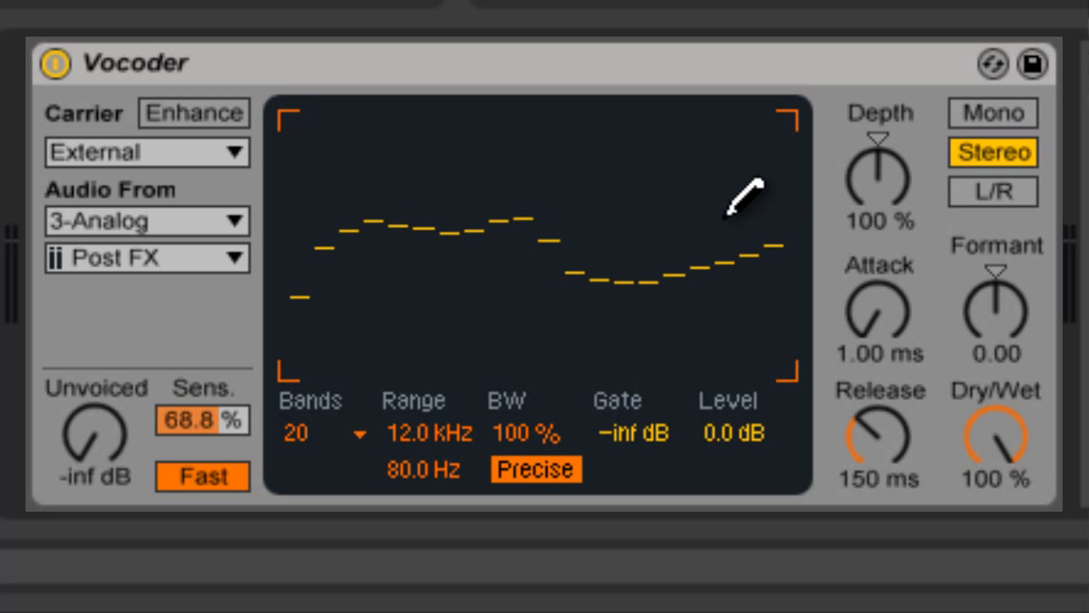
pyautogui.moveTo(451, 312)
pyautogui.mouseDown()
pyautogui.moveTo(382, 310)
pyautogui.moveTo(506, 311)
pyautogui.moveTo(582, 298)
pyautogui.moveTo(652, 222)
pyautogui.moveTo(788, 165)
pyautogui.mouseUp()
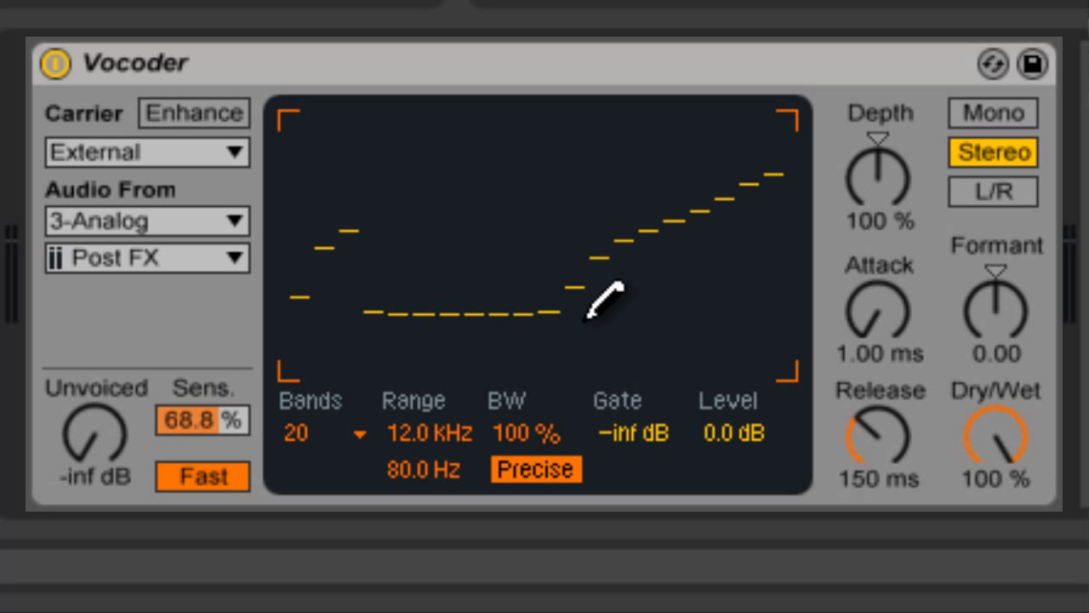
pyautogui.moveTo(574, 297)
pyautogui.mouseDown()
pyautogui.moveTo(584, 259)
pyautogui.moveTo(581, 272)
pyautogui.mouseUp()
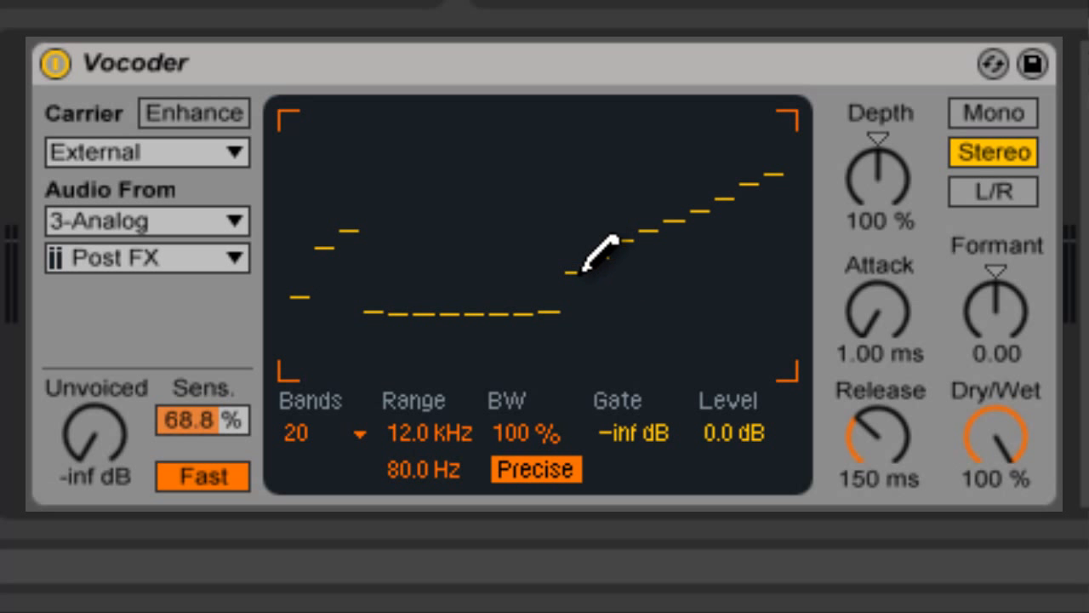
# - Look through the Bands options keeping 20, and set the lower Range limit to 87.4 Hz and BW to 75.3 %
pyautogui.click(331, 441)
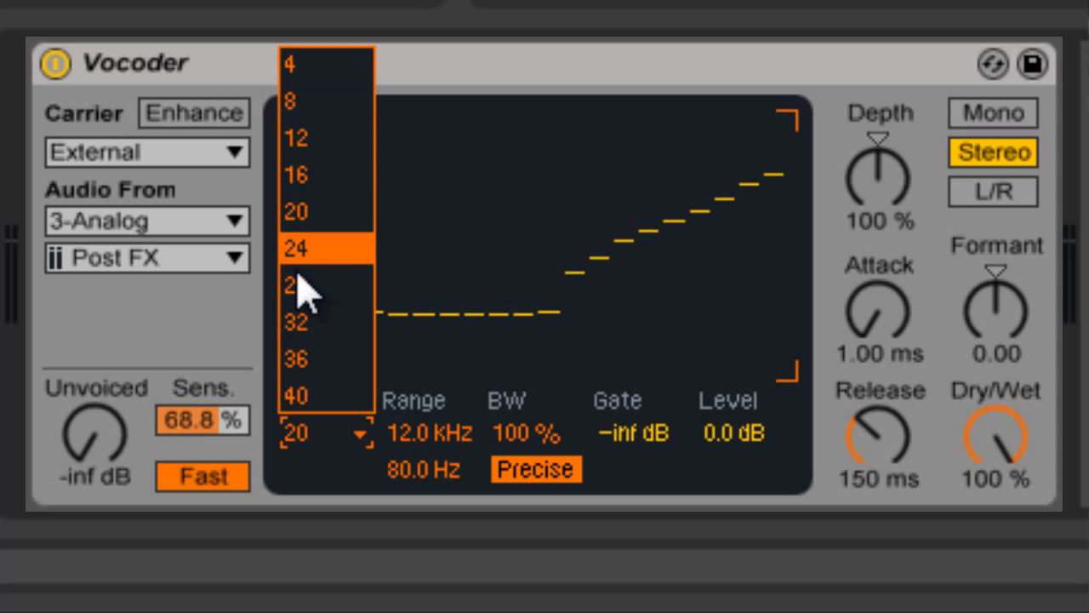
pyautogui.click(331, 441)
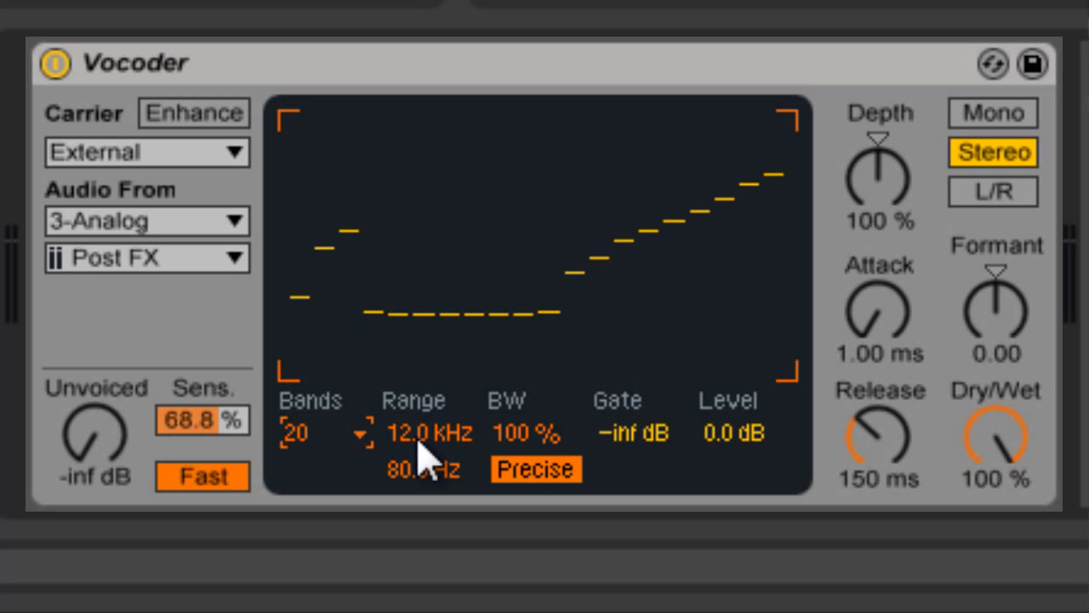
pyautogui.moveTo(414, 476); pyautogui.dragTo(409, 482)
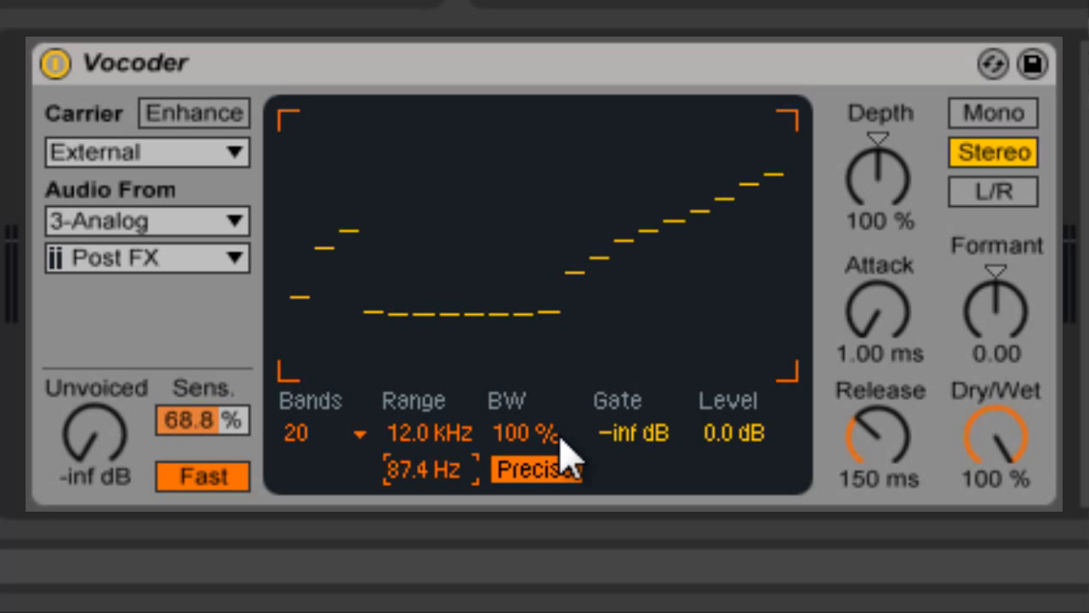
pyautogui.moveTo(561, 436); pyautogui.dragTo(561, 437)
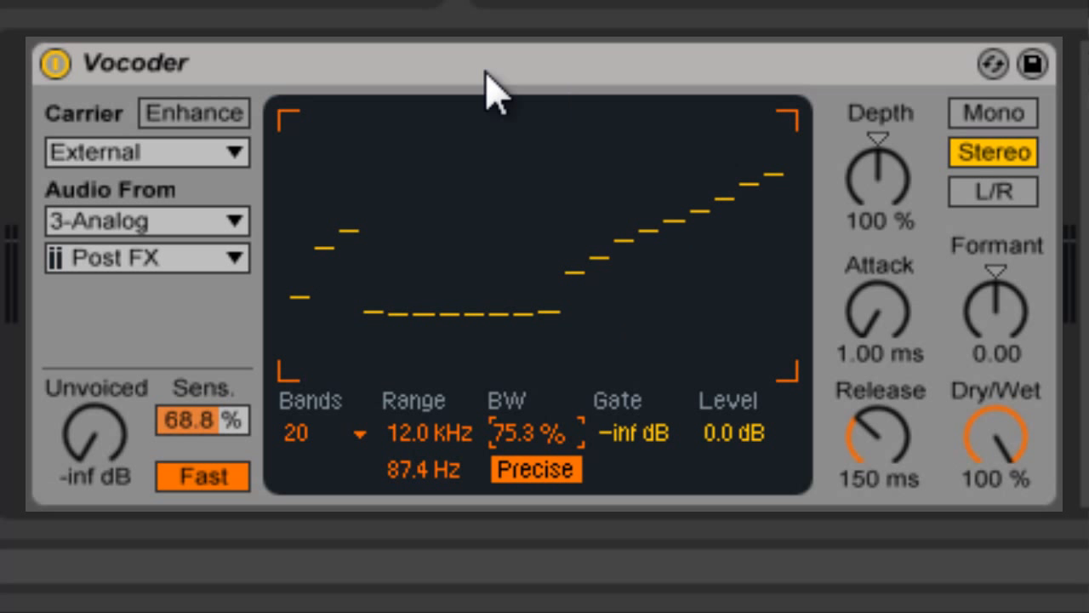
# - Raise all bands to maximum level, and try Gate at -50 dB and -36 dB during playback before setting it to -inf dB
pyautogui.moveTo(289, 109)
pyautogui.mouseDown()
pyautogui.moveTo(791, 108)
pyautogui.moveTo(602, 53)
pyautogui.moveTo(248, 4)
pyautogui.mouseUp()
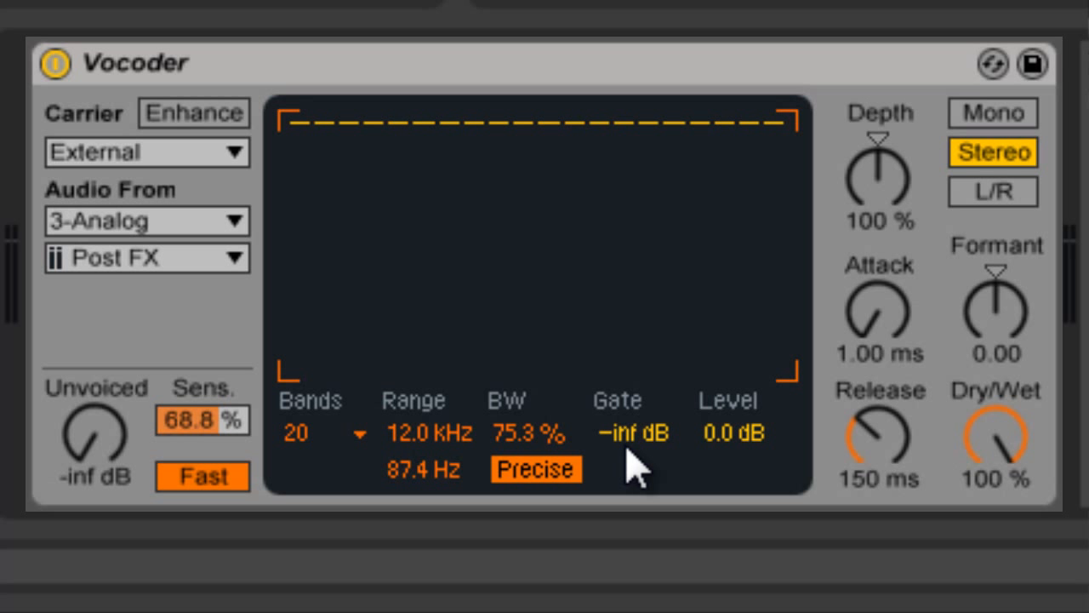
pyautogui.moveTo(627, 451); pyautogui.dragTo(628, 448)
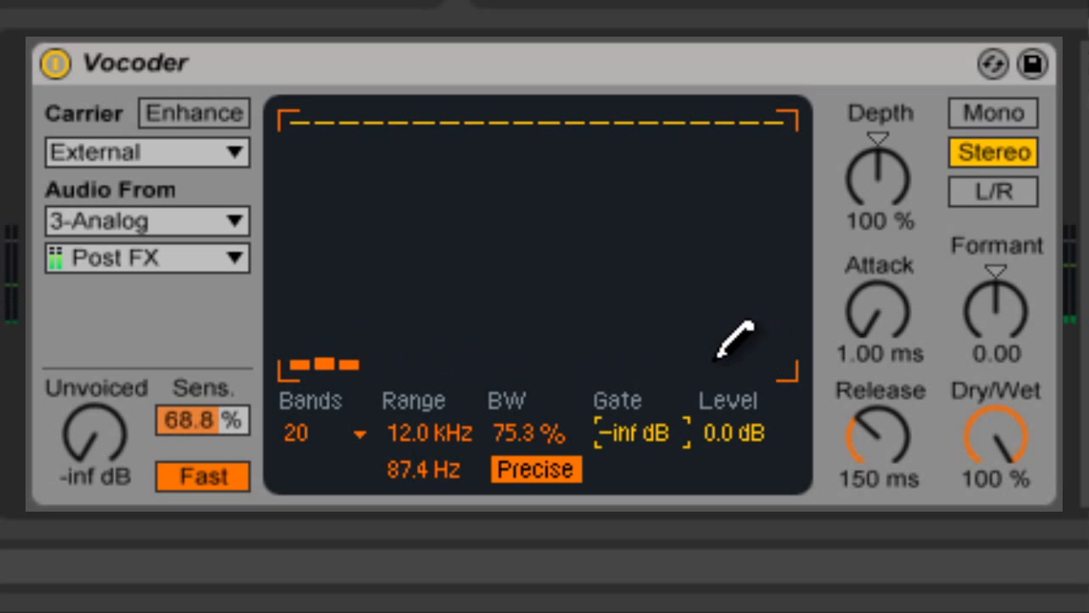
pyautogui.scroll(6, 651, 434)
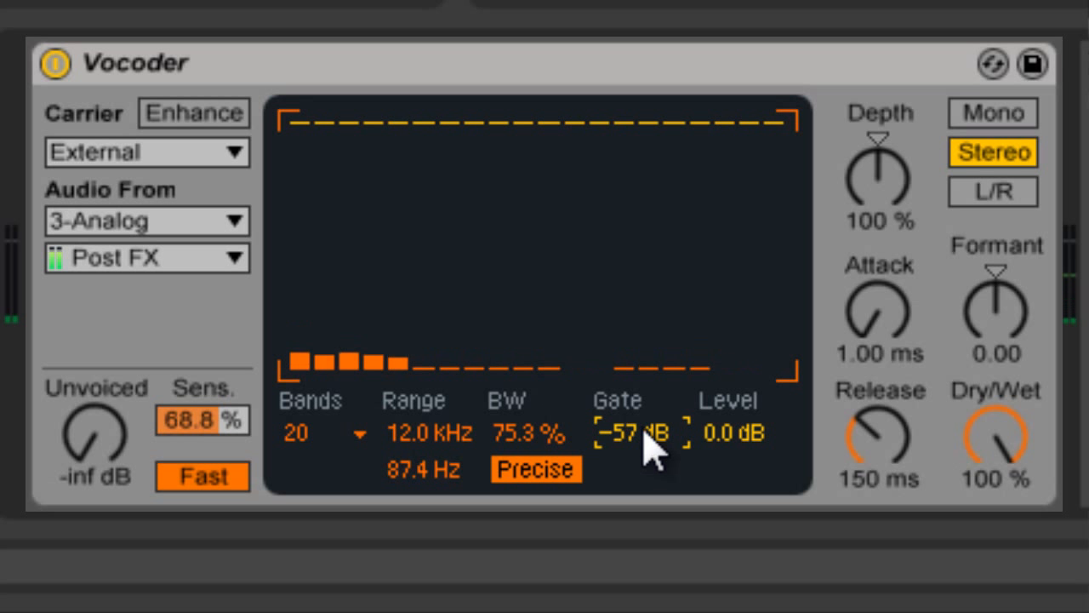
pyautogui.scroll(1, 651, 434)
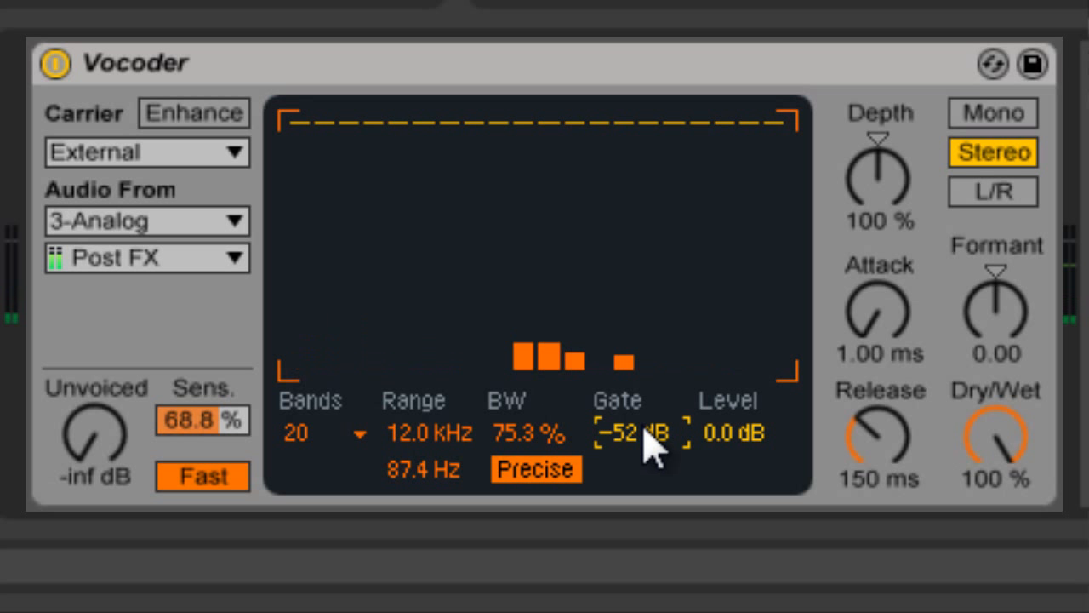
pyautogui.scroll(2, 645, 436)
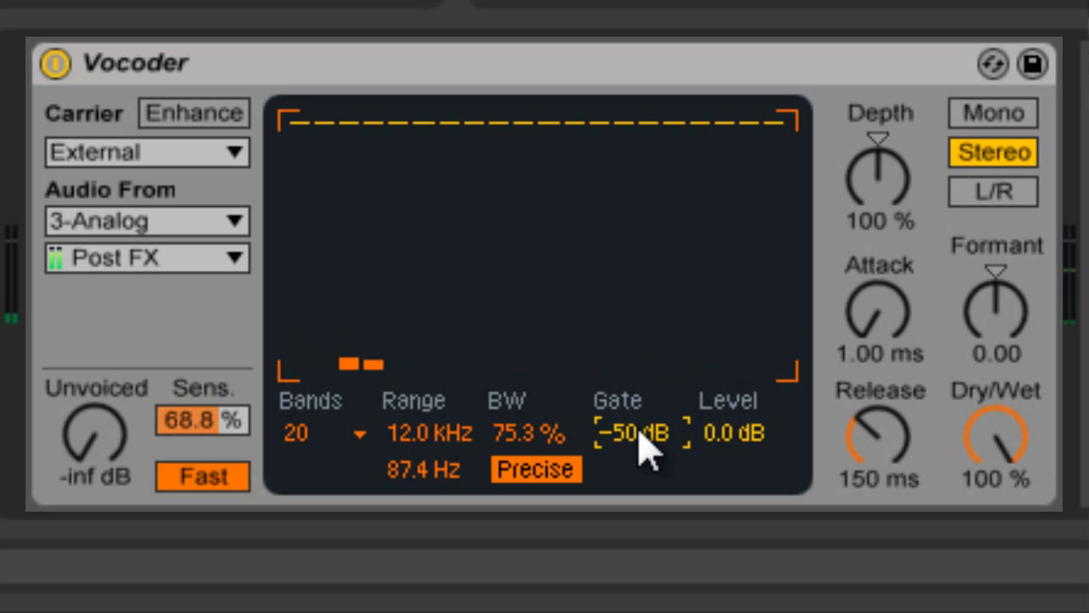
pyautogui.scroll(-5, 645, 435)
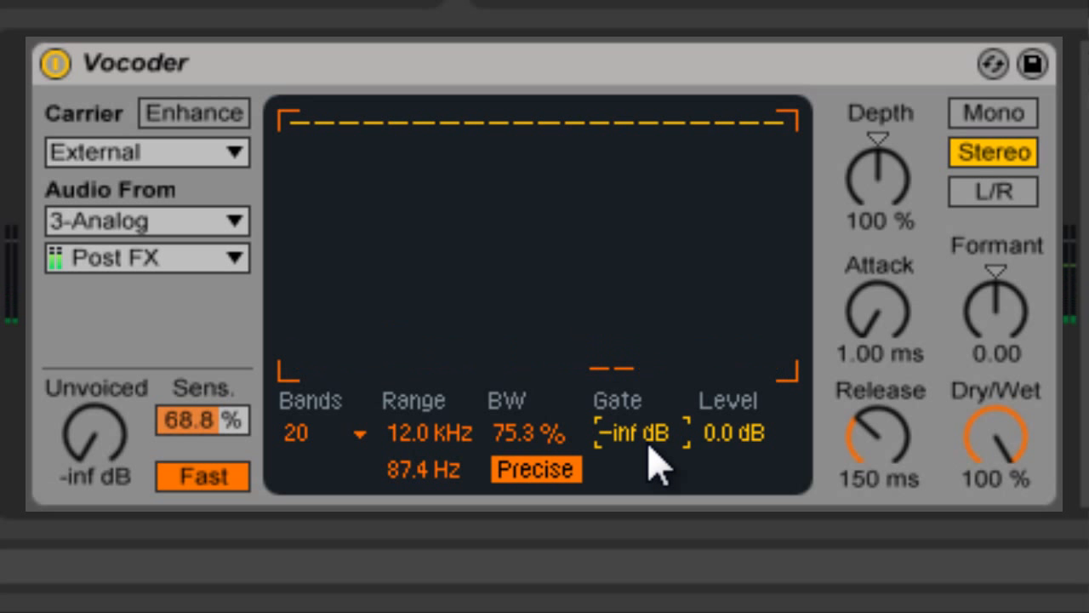
pyautogui.scroll(1, 650, 451)
pyautogui.scroll(10, 651, 447)
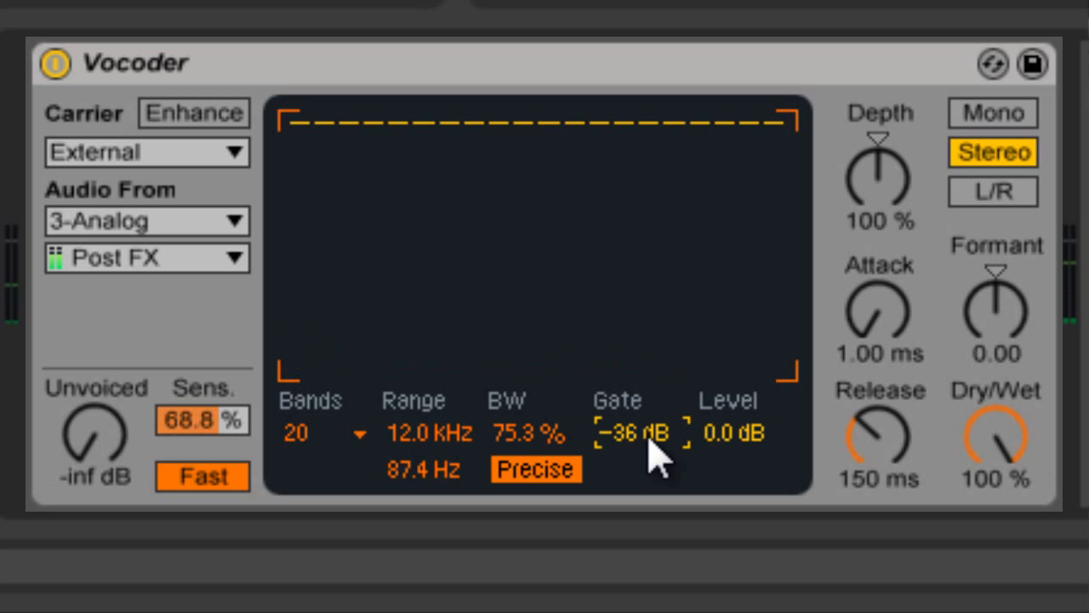
pyautogui.scroll(4, 653, 455)
pyautogui.scroll(5, 656, 458)
pyautogui.scroll(-20, 656, 457)
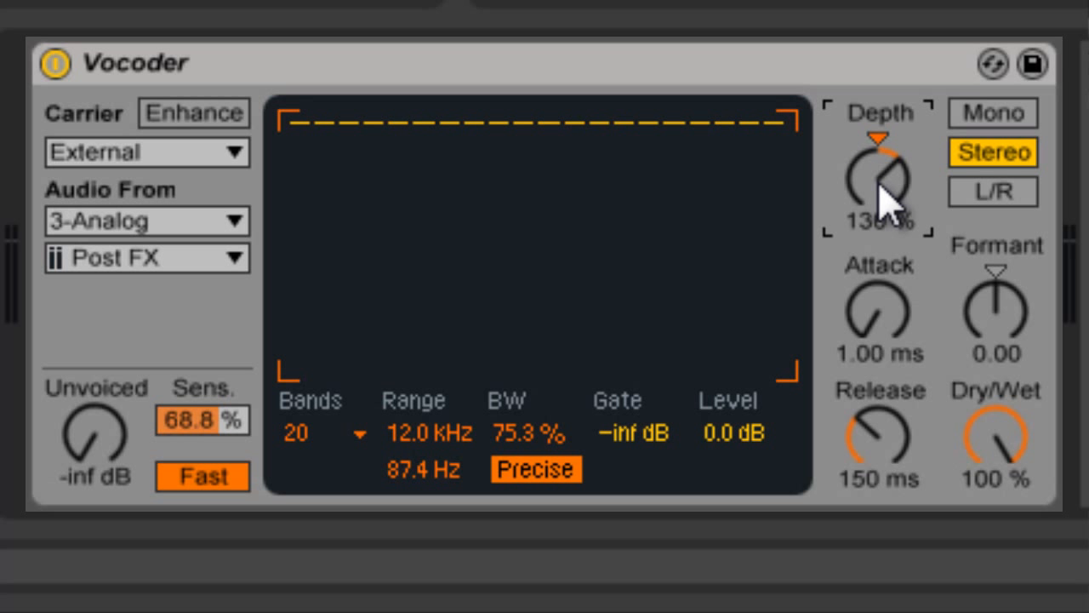
# - Try the Vocoder's Depth at 0 % and 162 % during playback, and reset it to 100 %
pyautogui.moveTo(876, 184); pyautogui.dragTo(879, 188)
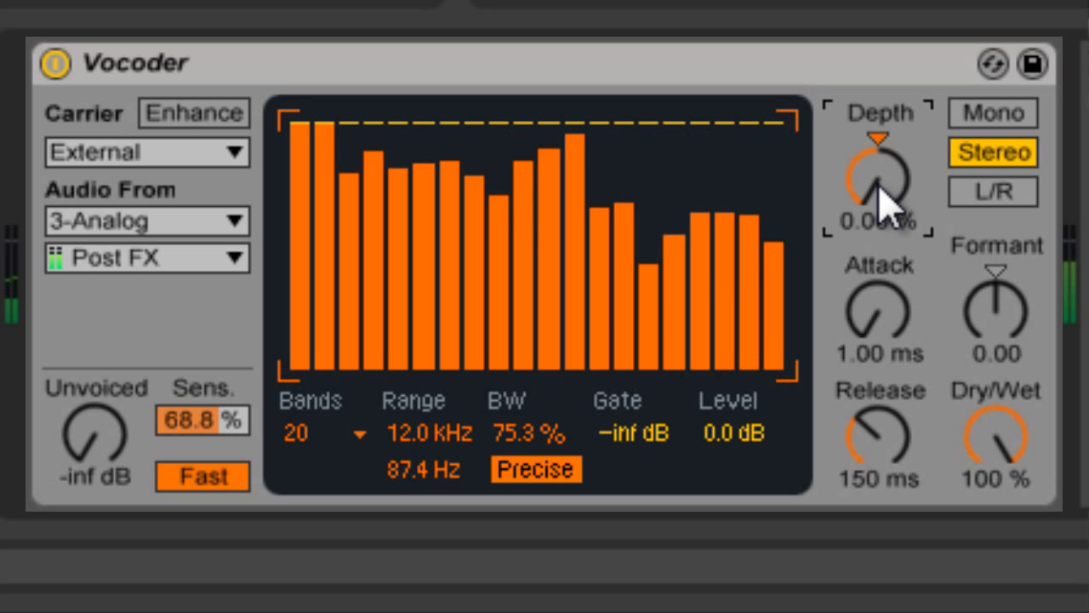
pyautogui.moveTo(878, 186); pyautogui.dragTo(880, 184)
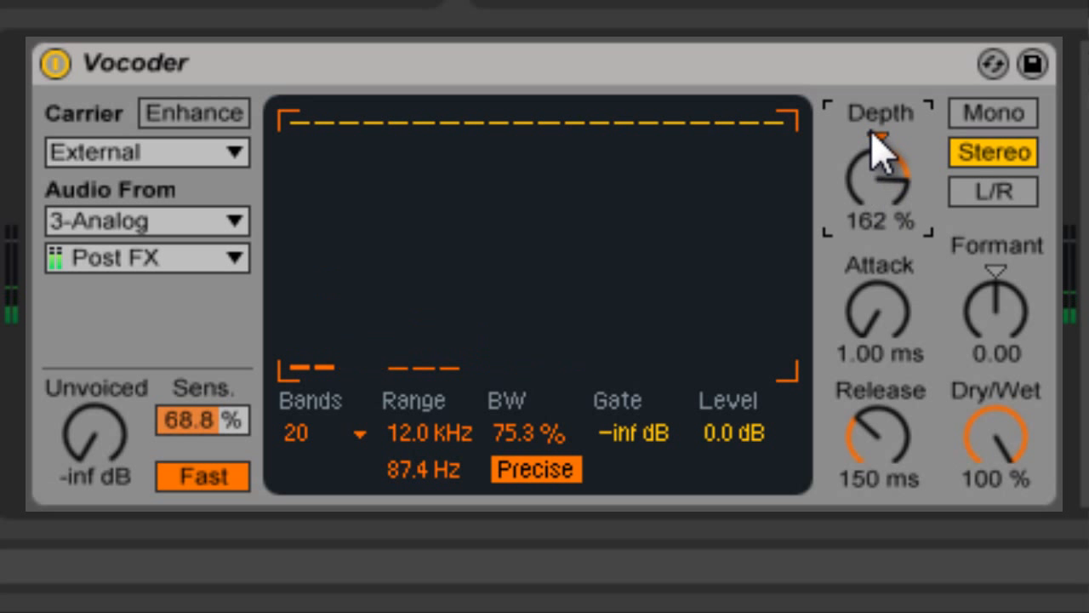
pyautogui.click(875, 141)
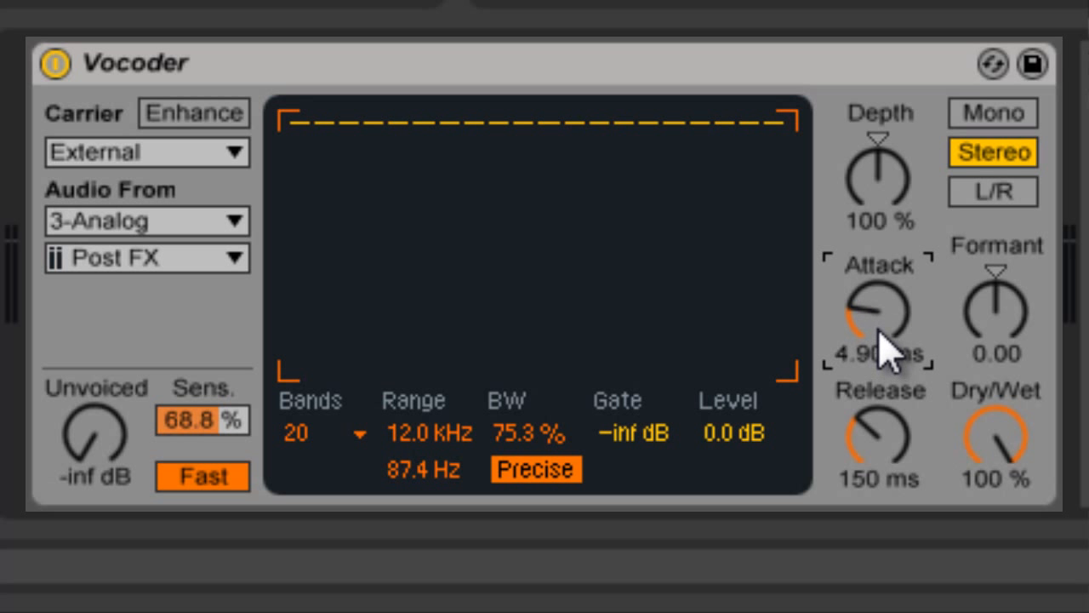
# - Try longer Attack times such as 35.3 ms, 193 ms and 547 ms during playback before setting Attack to 1.00 ms
pyautogui.moveTo(879, 332); pyautogui.dragTo(877, 334)
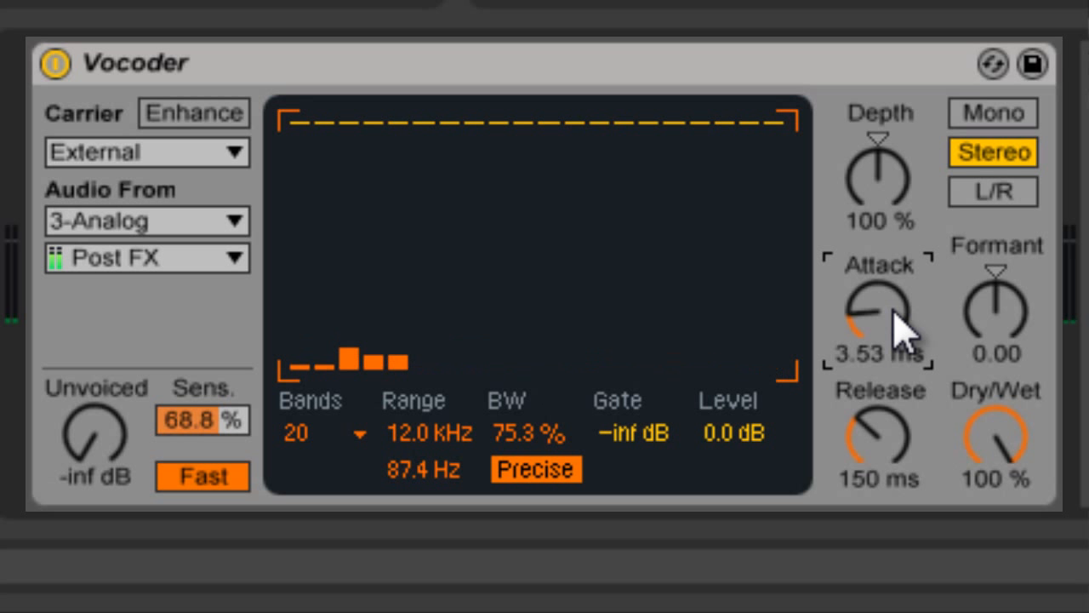
pyautogui.scroll(5, 902, 328)
pyautogui.scroll(2, 902, 328)
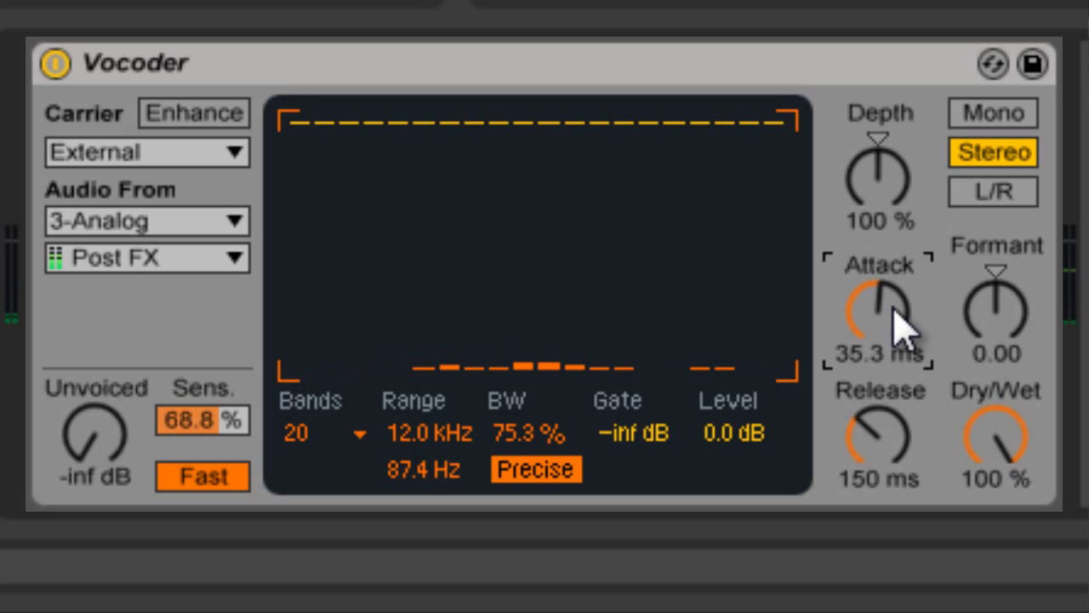
pyautogui.scroll(3, 902, 328)
pyautogui.scroll(3, 902, 328)
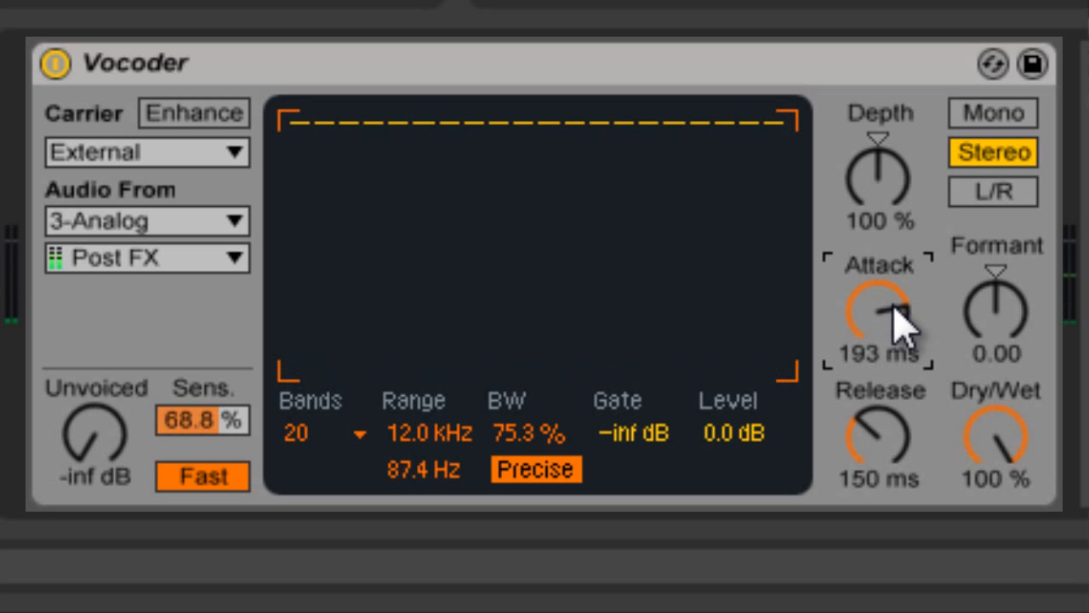
pyautogui.scroll(1, 902, 327)
pyautogui.scroll(4, 902, 327)
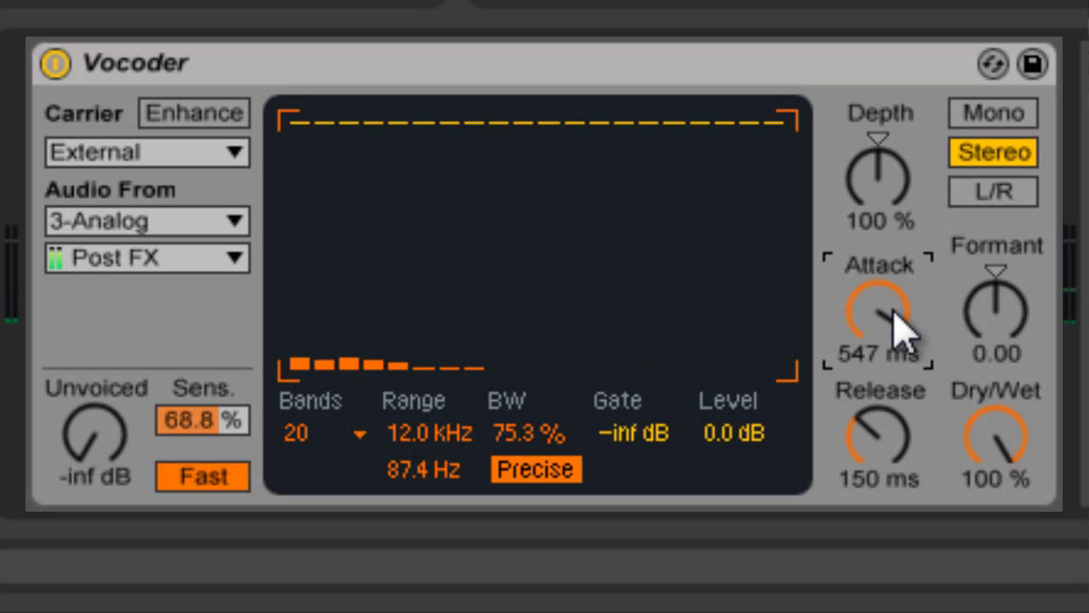
pyautogui.scroll(1, 902, 328)
pyautogui.scroll(-7, 902, 328)
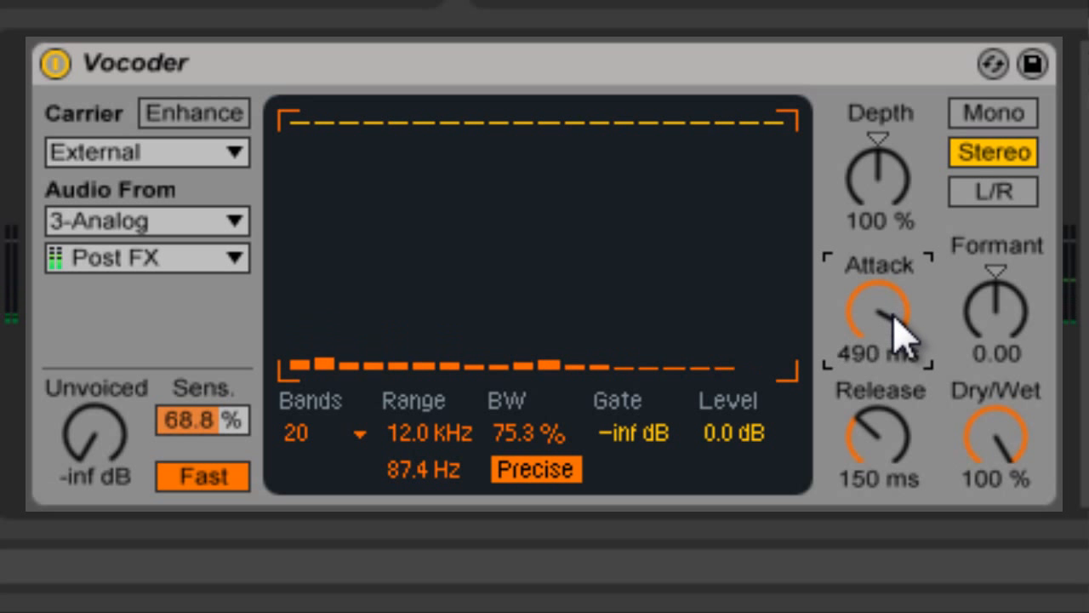
pyautogui.scroll(-8, 902, 327)
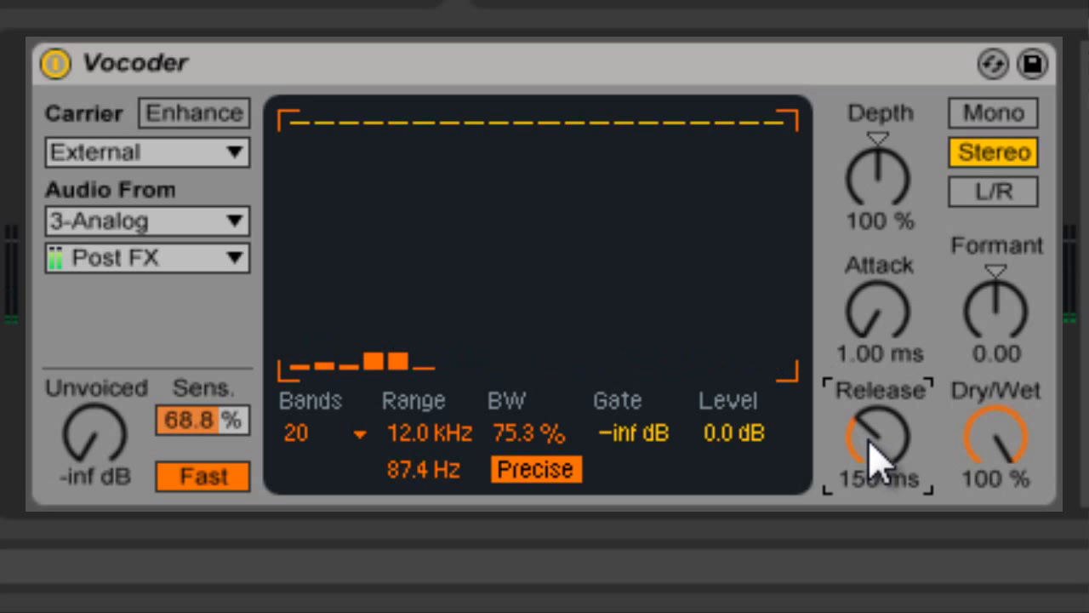
# - Try longer Release times from 911 ms up to about 19 s, and bring Release down to a little over 110 ms
pyautogui.scroll(10, 877, 460)
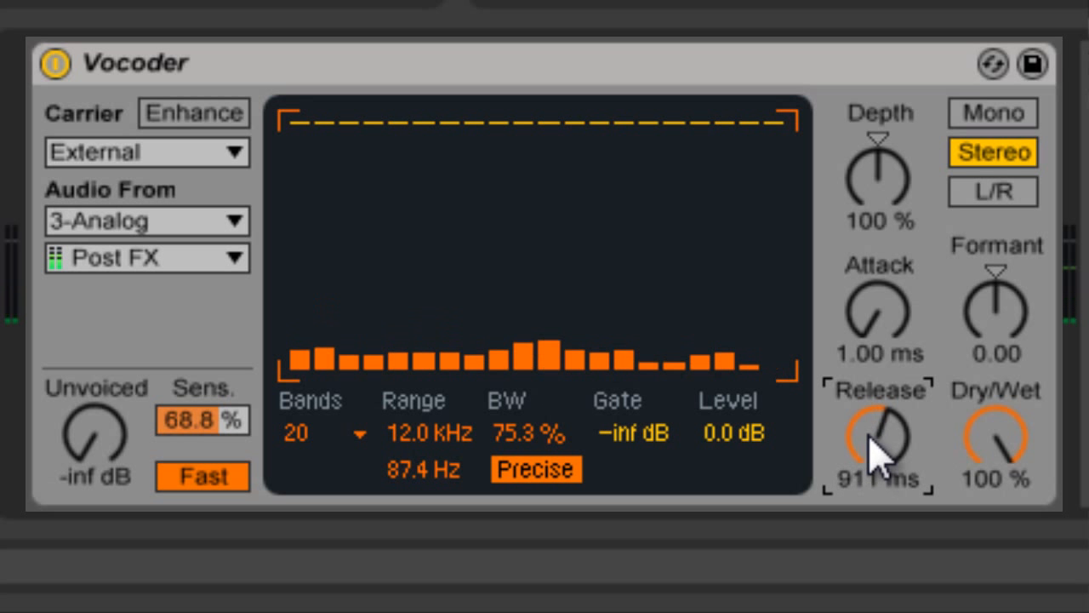
pyautogui.scroll(8, 877, 456)
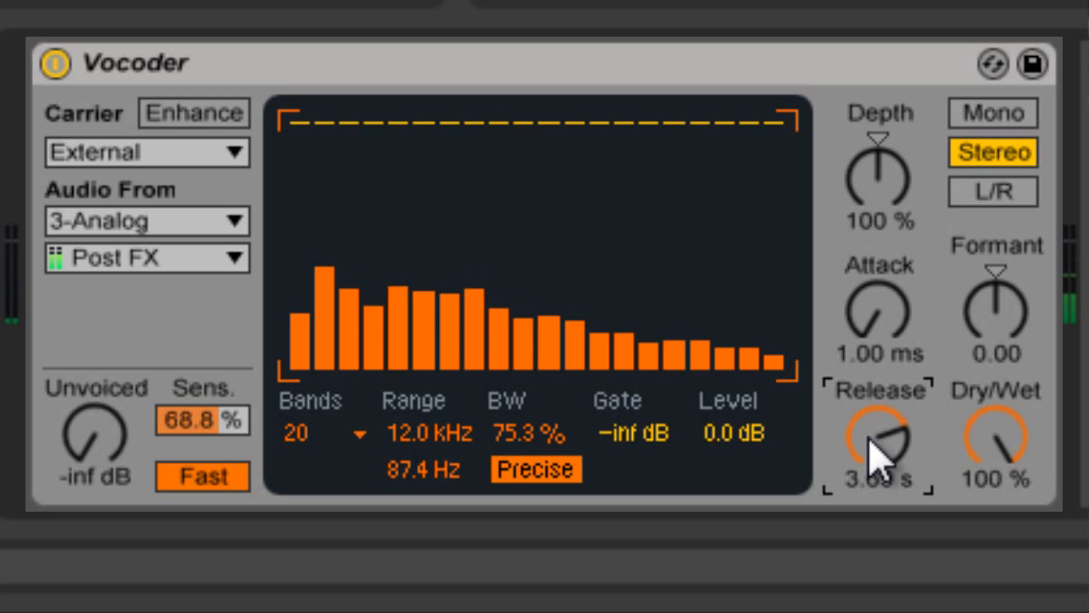
pyautogui.scroll(8, 876, 455)
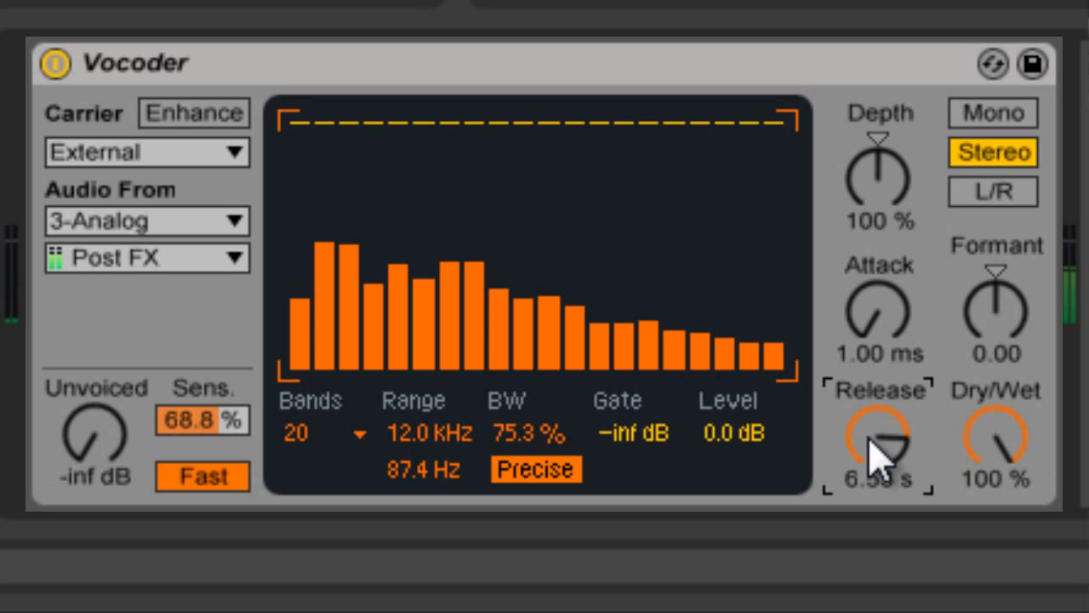
pyautogui.scroll(6, 877, 456)
pyautogui.scroll(-15, 872, 447)
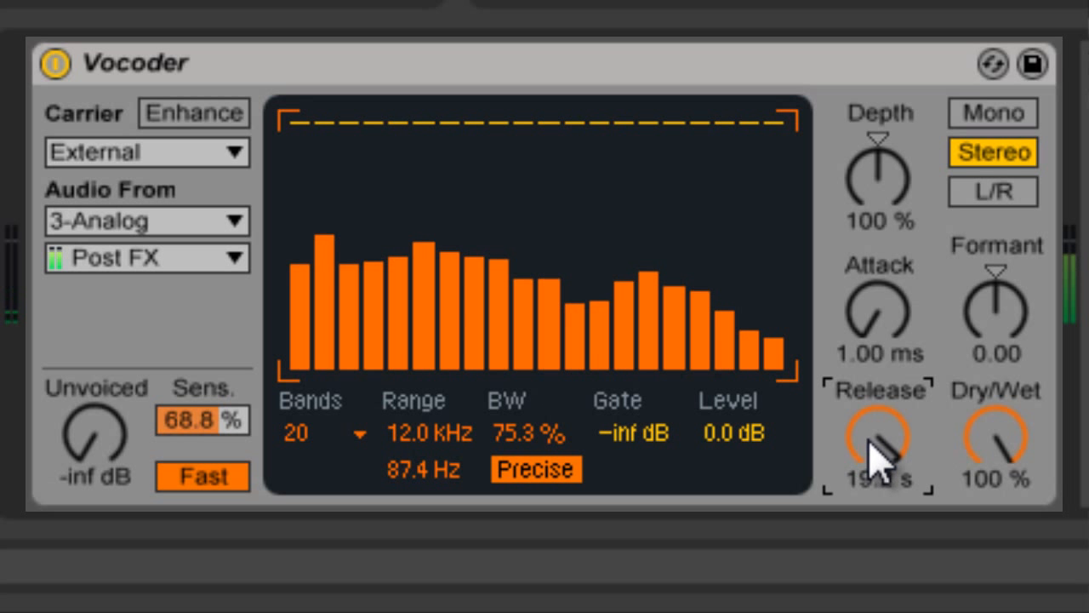
pyautogui.scroll(-12, 874, 457)
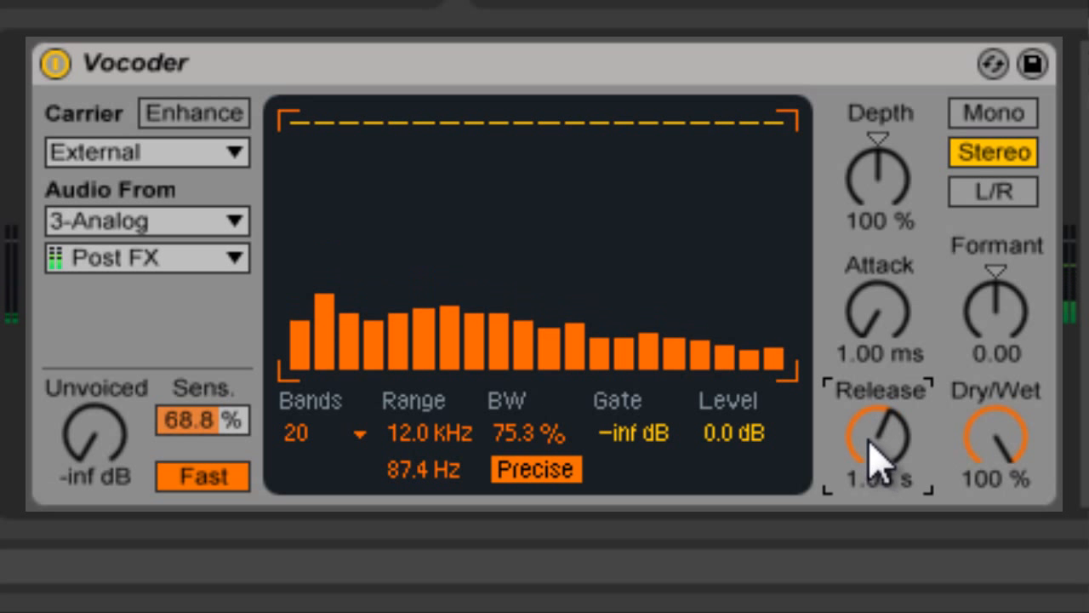
pyautogui.scroll(-4, 876, 459)
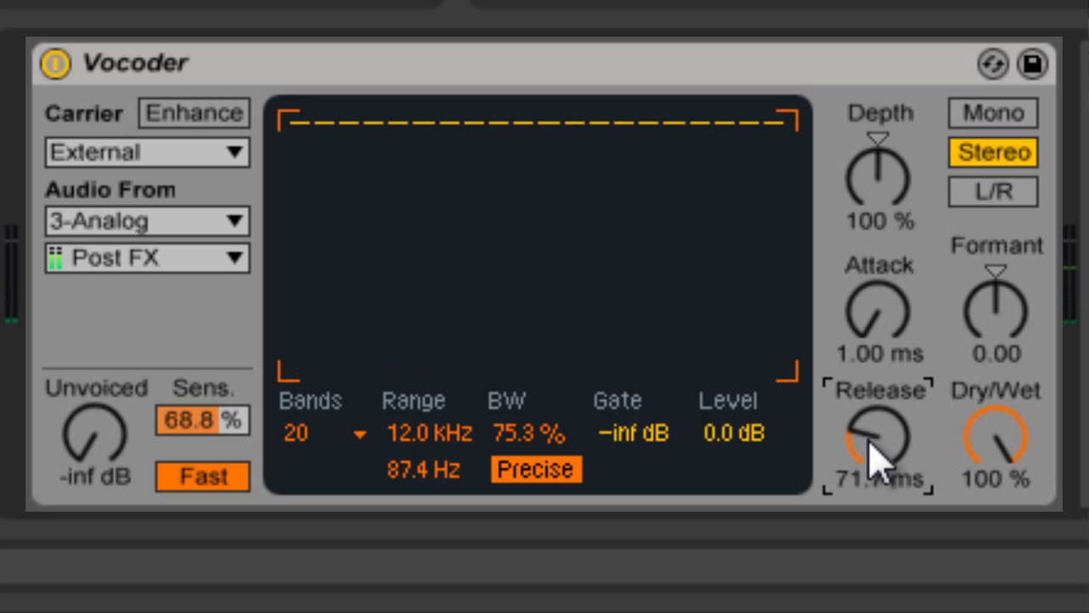
pyautogui.scroll(2, 876, 459)
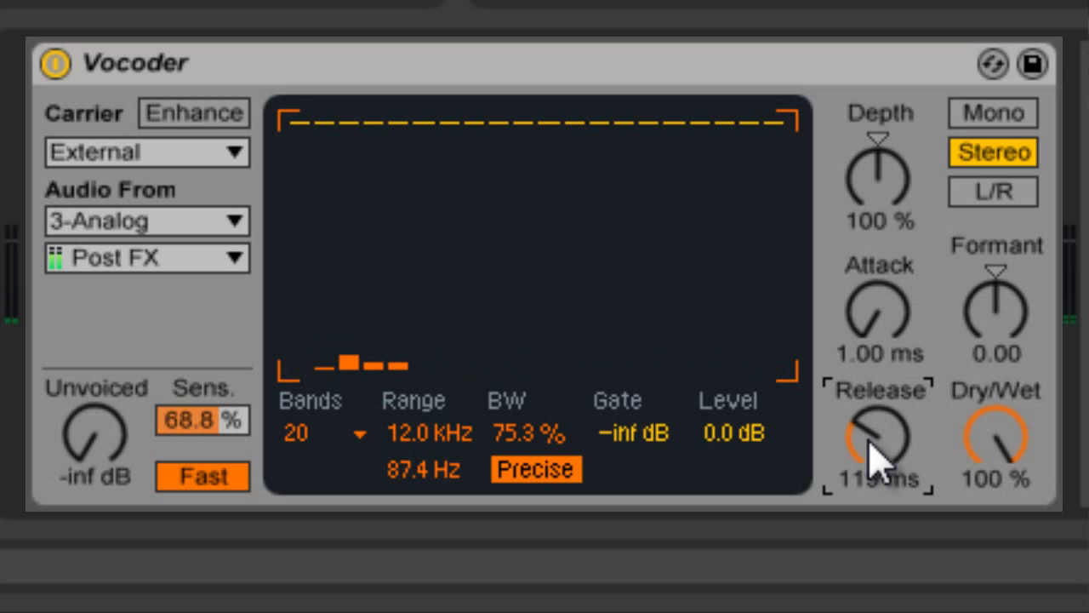
# - Set the Vocoder's Release to 150 ms, and try Formant shifts of 7.20 to about 22 during playback before resetting Formant to 0.00
pyautogui.scroll(1, 877, 460)
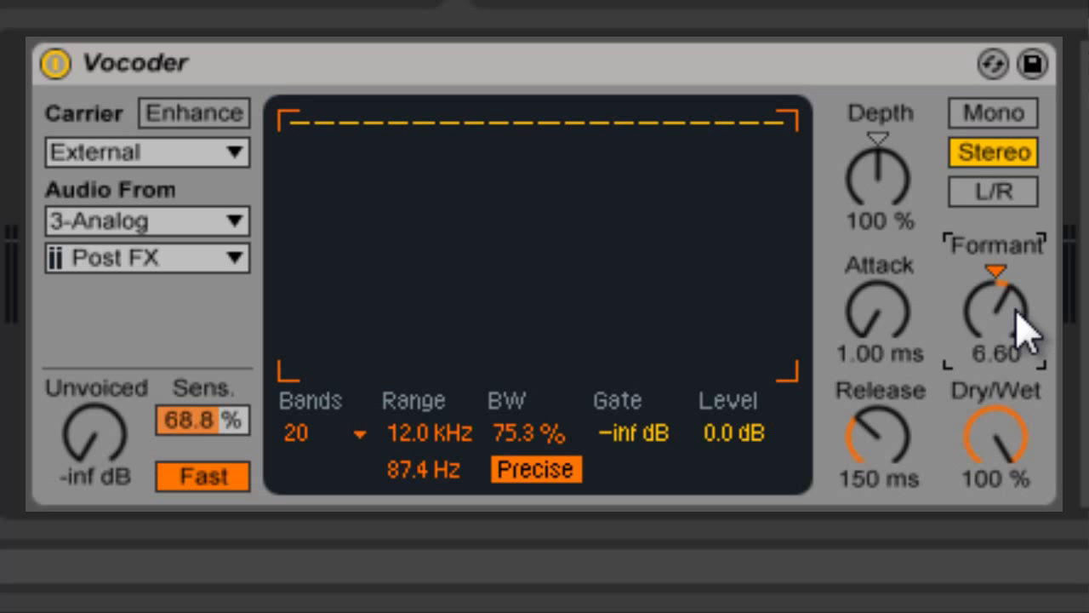
pyautogui.scroll(5, 1008, 332)
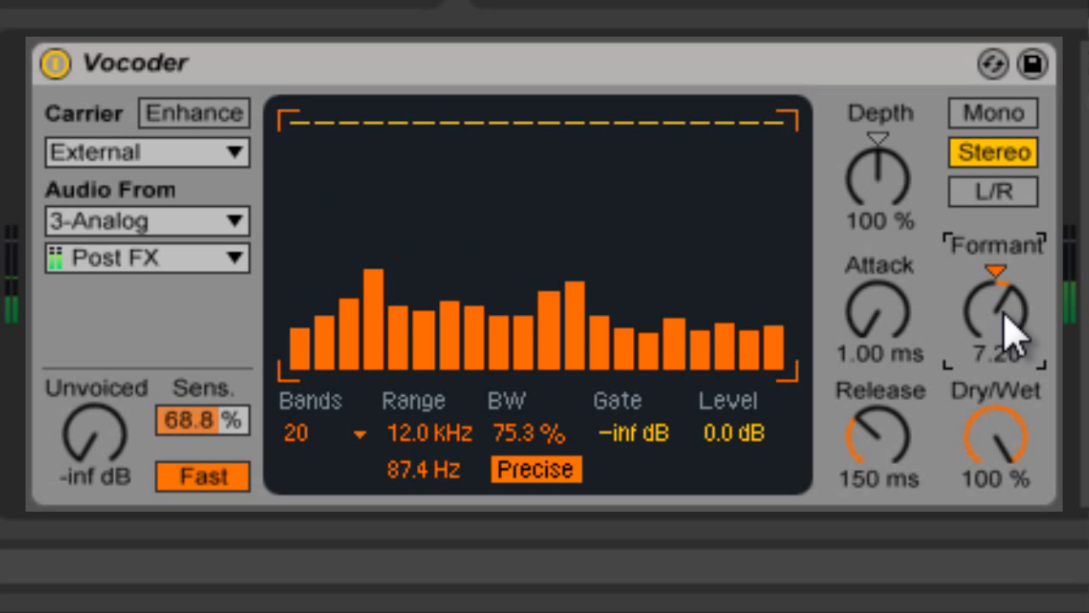
pyautogui.scroll(8, 1011, 332)
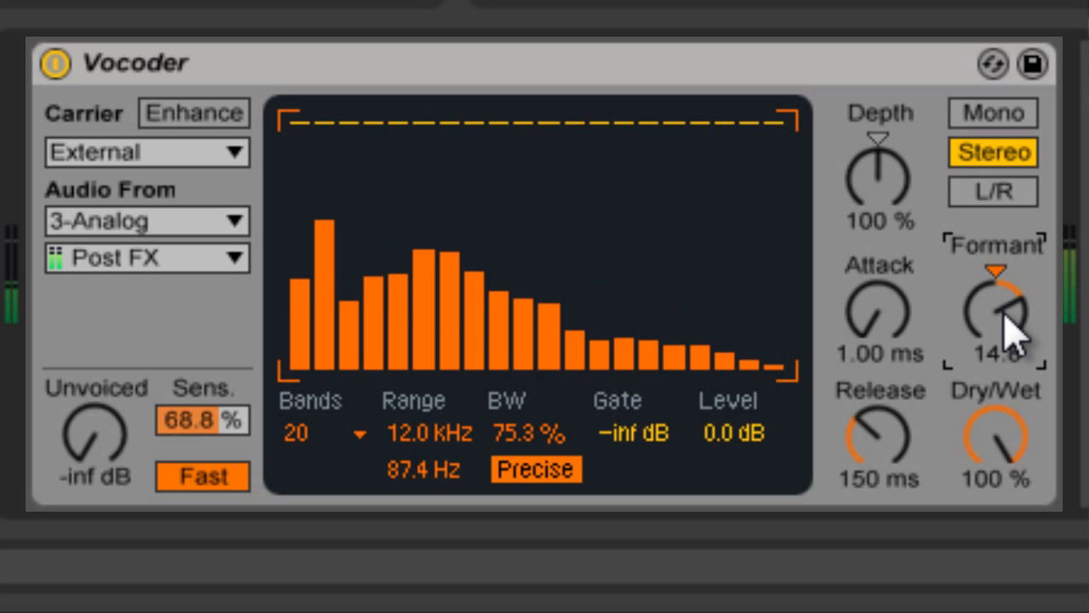
pyautogui.scroll(3, 1009, 319)
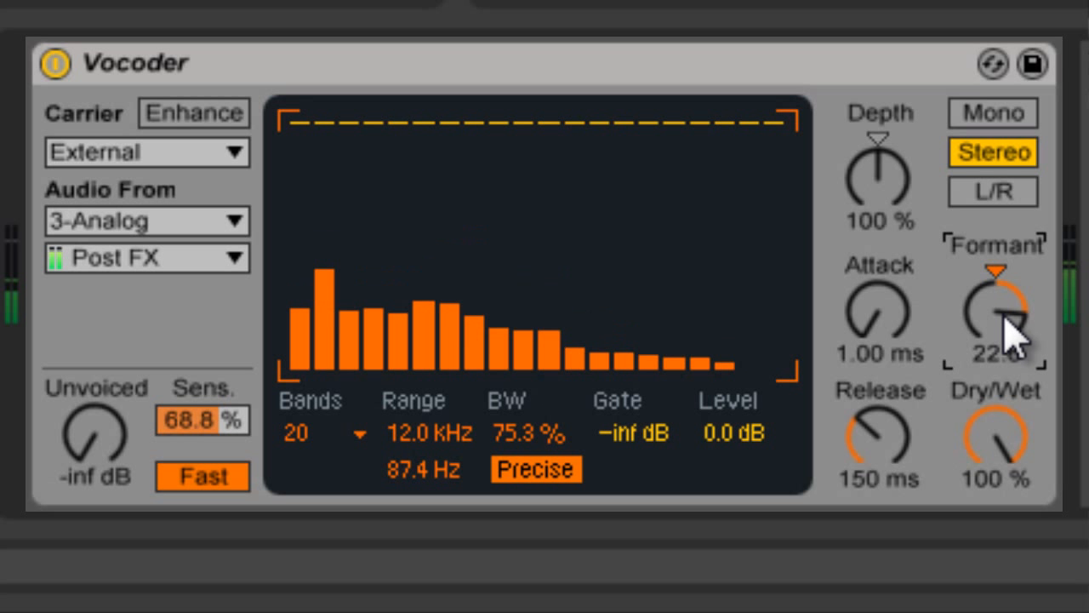
pyautogui.click(996, 269)
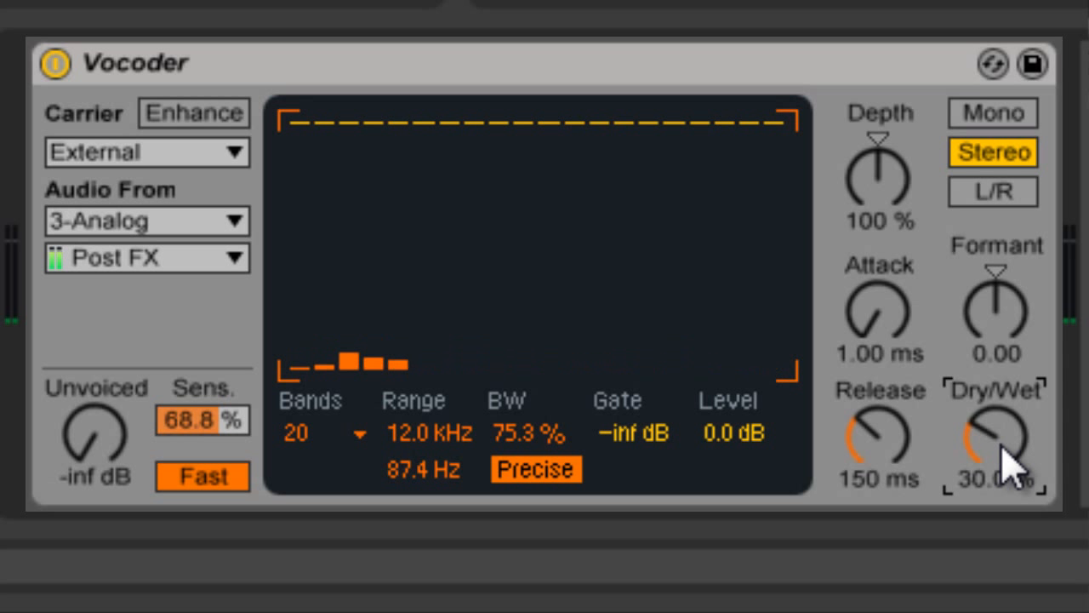
# - Try Dry/Wet at 30 %, 47.5 % and 63.5 % before returning to 100 %, and try Mono before switching back to Stereo
pyautogui.scroll(10, 1009, 464)
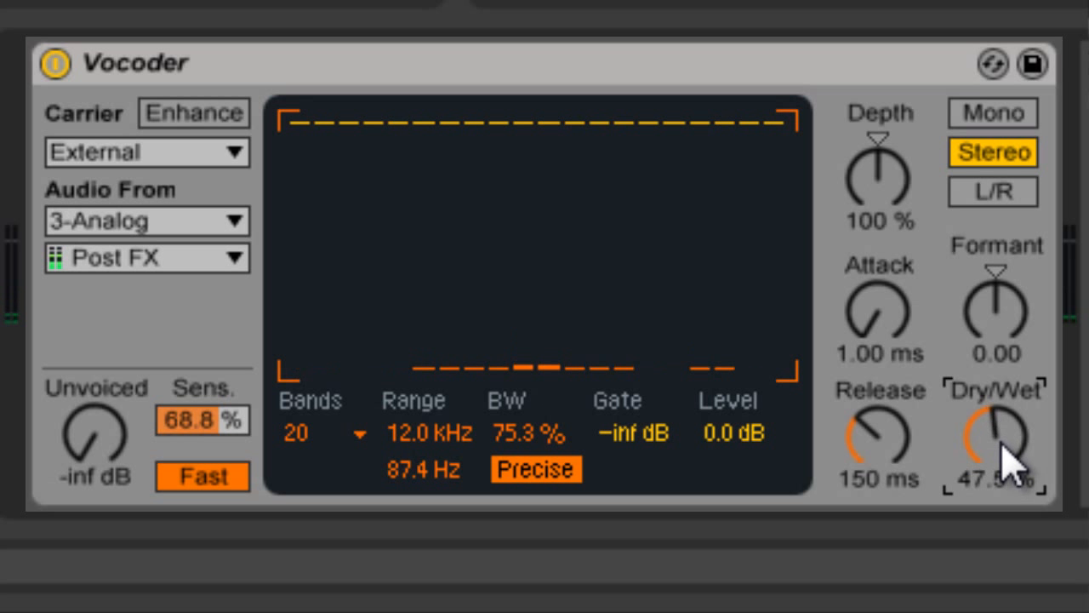
pyautogui.scroll(8, 1009, 464)
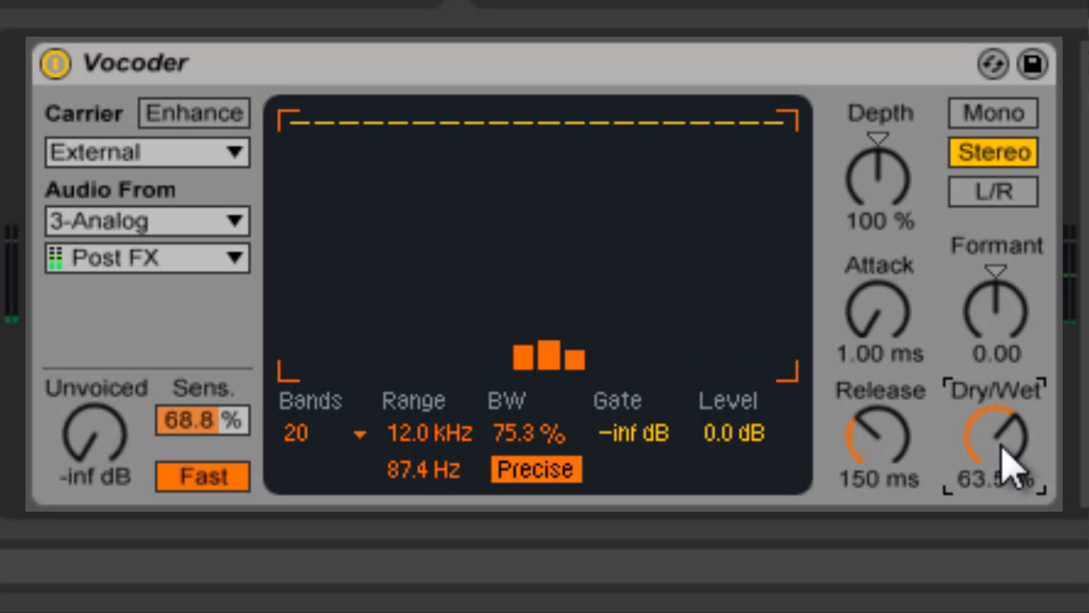
pyautogui.scroll(10, 1008, 464)
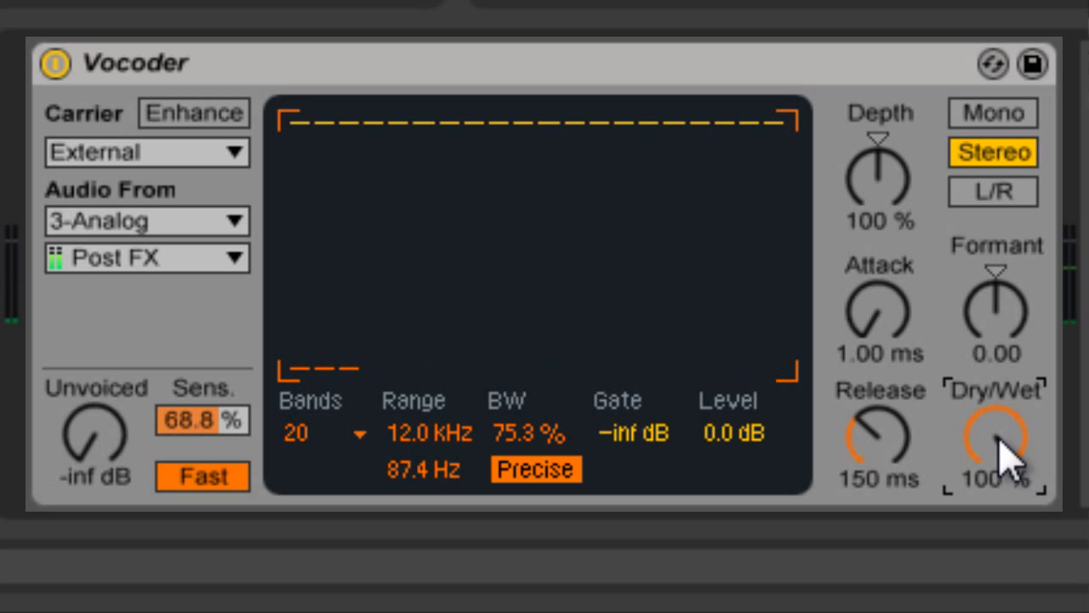
pyautogui.click(973, 113)
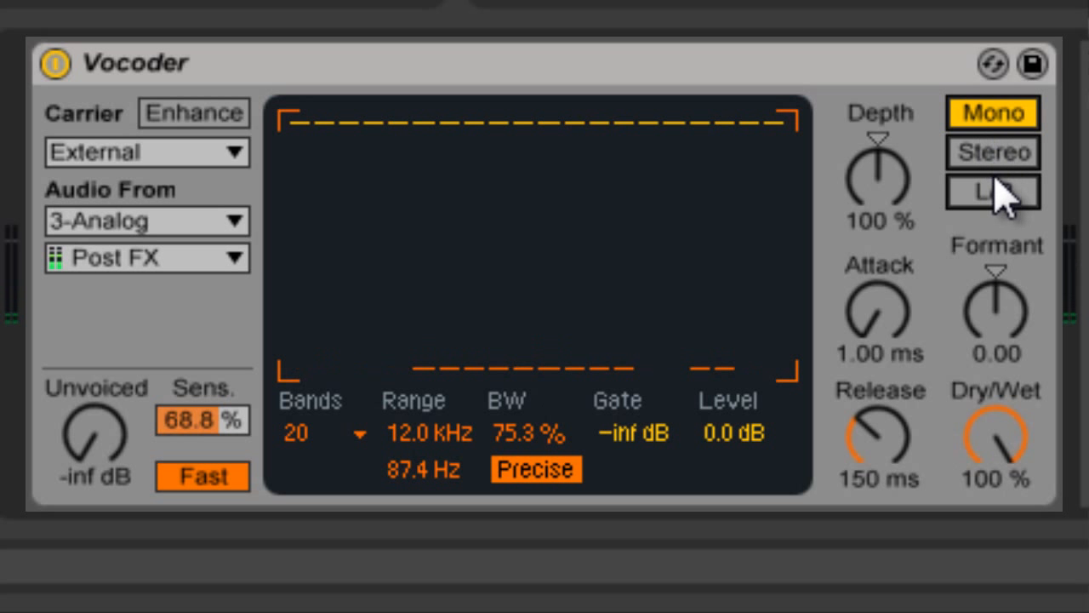
pyautogui.click(1008, 164)
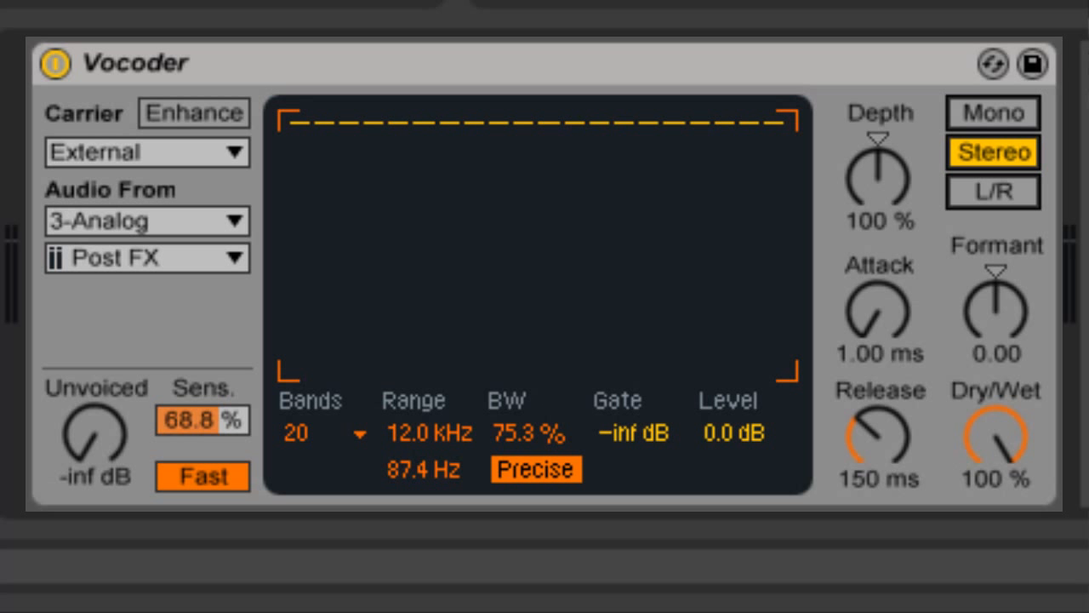
# - Switch the Vocoder's Carrier from External to Modulator
pyautogui.click(143, 154)
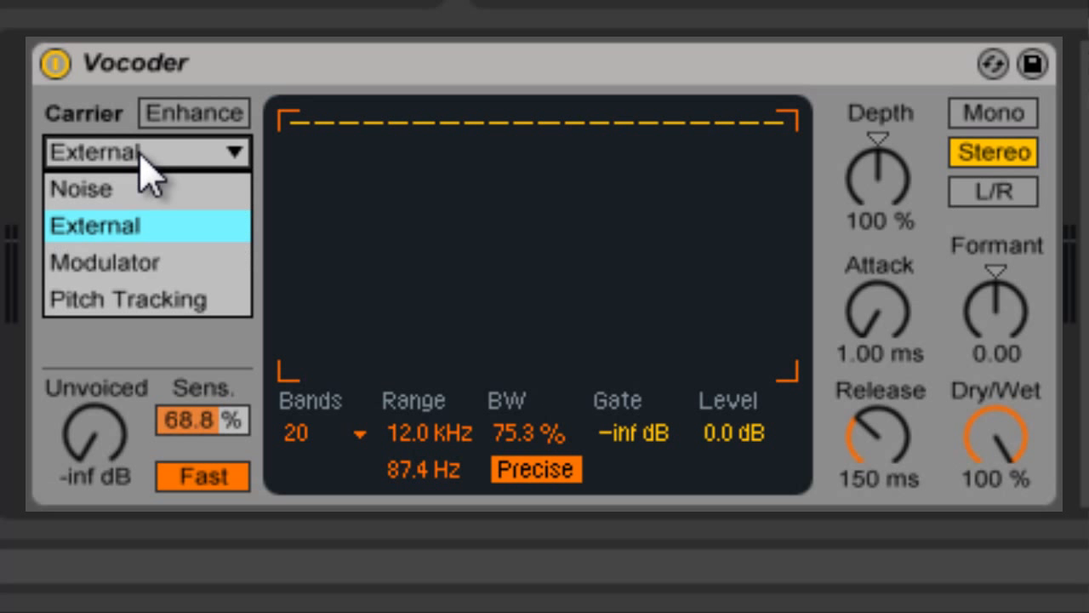
pyautogui.click(160, 266)
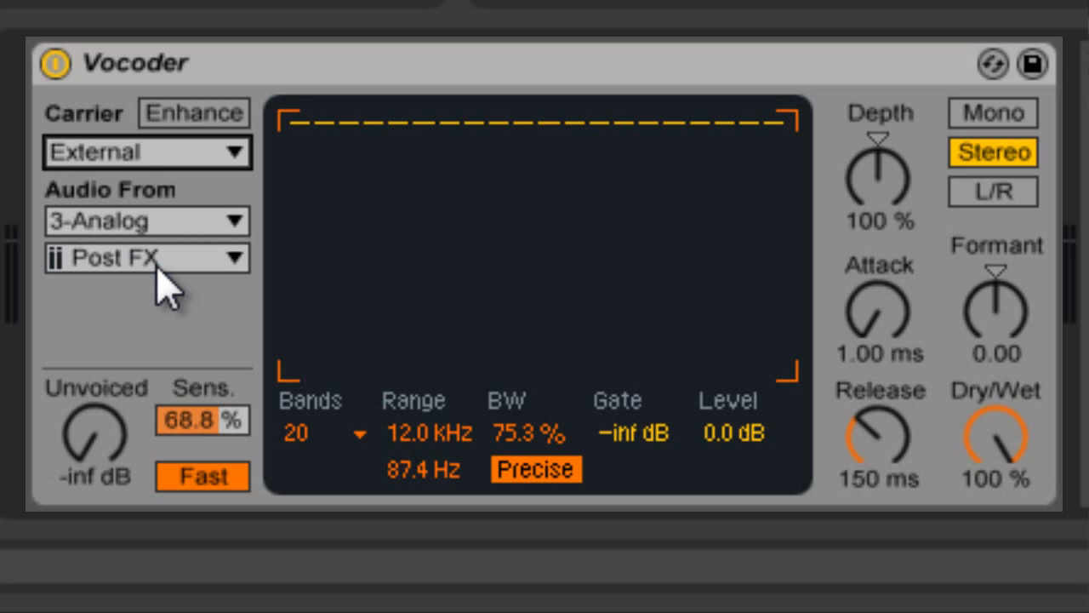
pyautogui.click(176, 157)
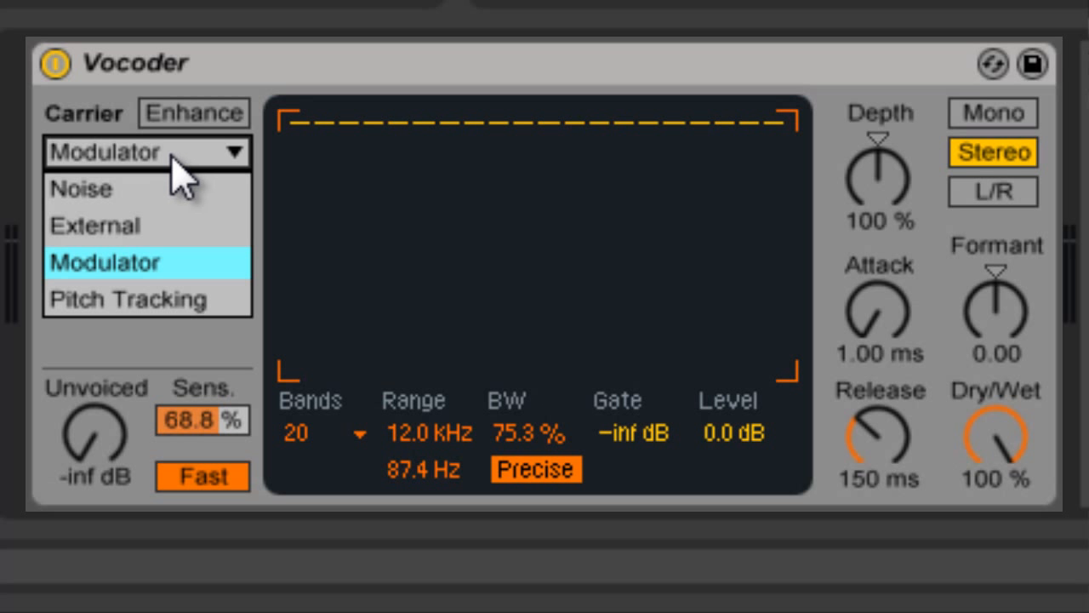
pyautogui.click(191, 154)
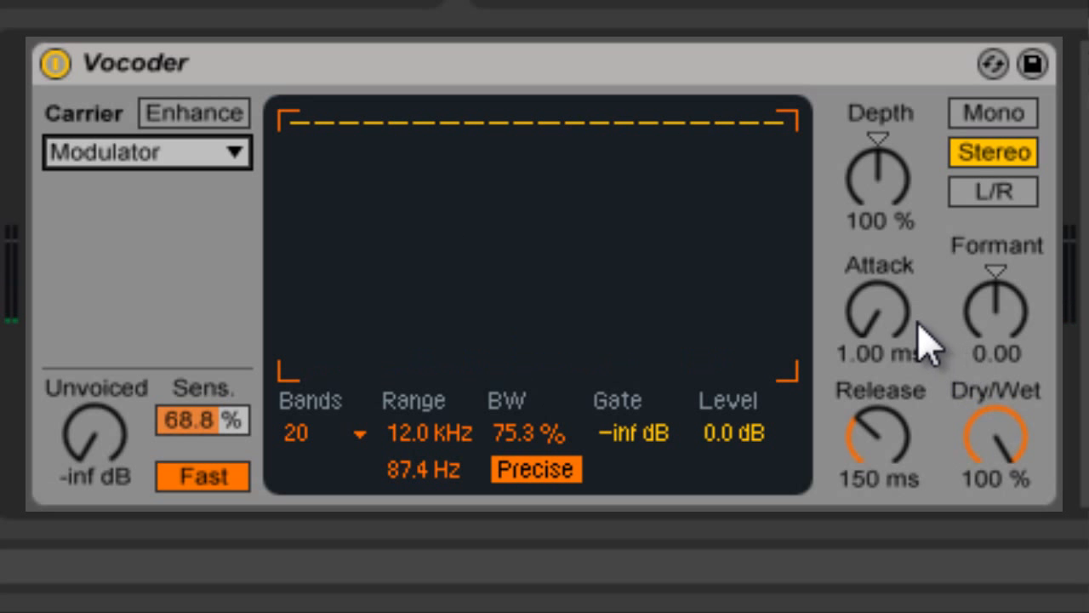
# - Try Formant at 15.6 with Unvoiced at -9.5 dB and -20 dB, and raise the output Level to 24 dB during playback
pyautogui.moveTo(1007, 330); pyautogui.dragTo(1006, 328)
pyautogui.moveTo(107, 451)
pyautogui.mouseDown()
pyautogui.moveTo(115, 472)
pyautogui.moveTo(105, 441)
pyautogui.mouseUp()
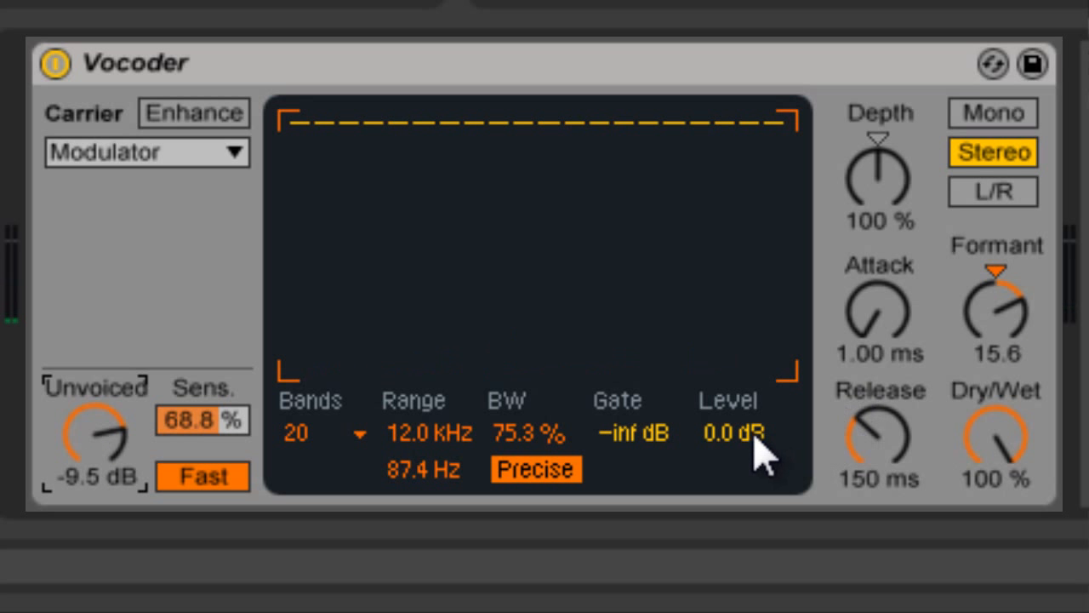
pyautogui.moveTo(760, 451); pyautogui.dragTo(758, 445)
pyautogui.moveTo(88, 440); pyautogui.dragTo(97, 445)
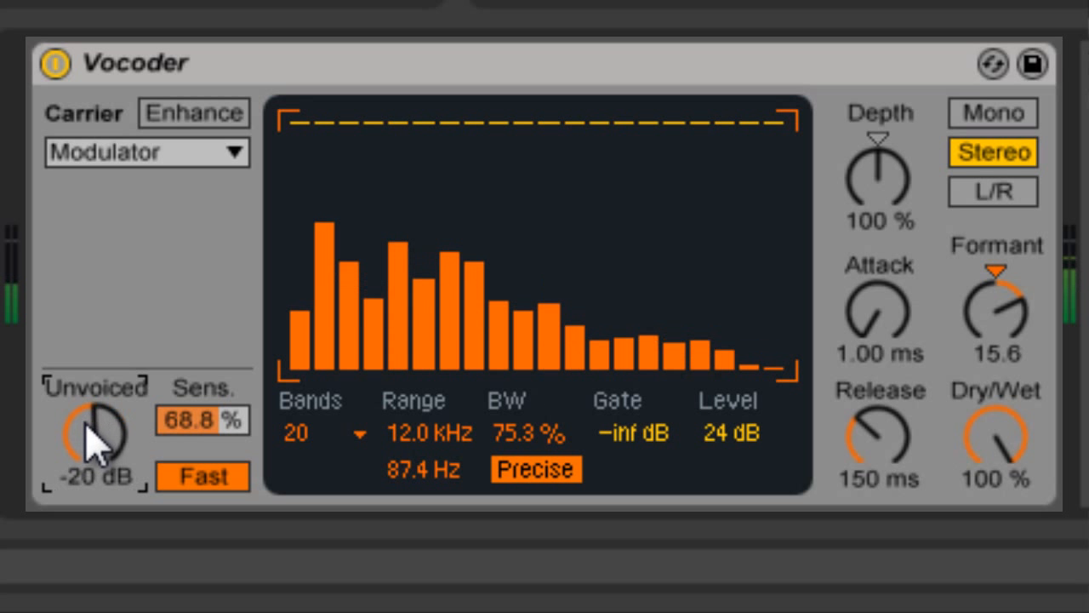
# - Bring Unvoiced down to -inf dB, and vary Formant before resetting it to 0.00
pyautogui.moveTo(97, 436); pyautogui.dragTo(101, 468)
pyautogui.moveTo(997, 303); pyautogui.dragTo(999, 318)
pyautogui.moveTo(1009, 274); pyautogui.dragTo(1001, 300)
pyautogui.click(998, 270)
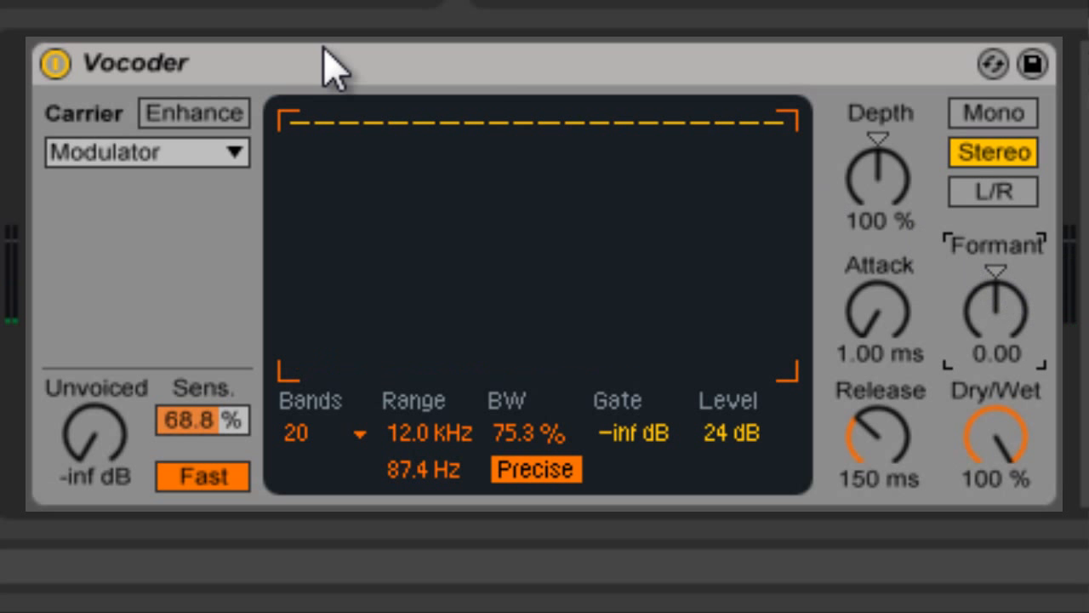
# - Enable Enhance, set the Carrier to Pitch Tracking, and start playback to hear it
pyautogui.click(154, 115)
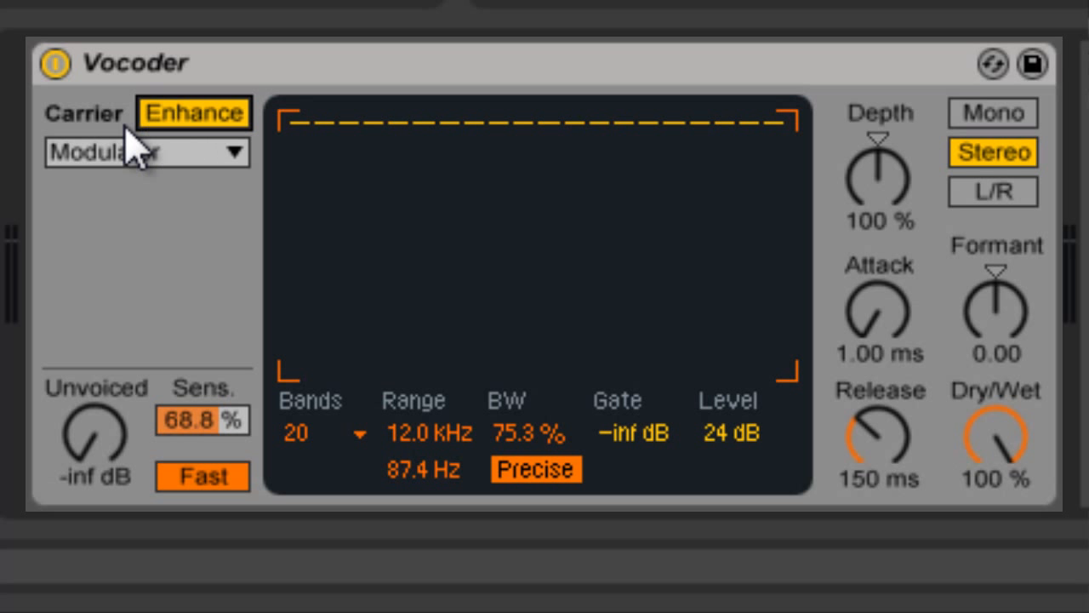
pyautogui.click(193, 166)
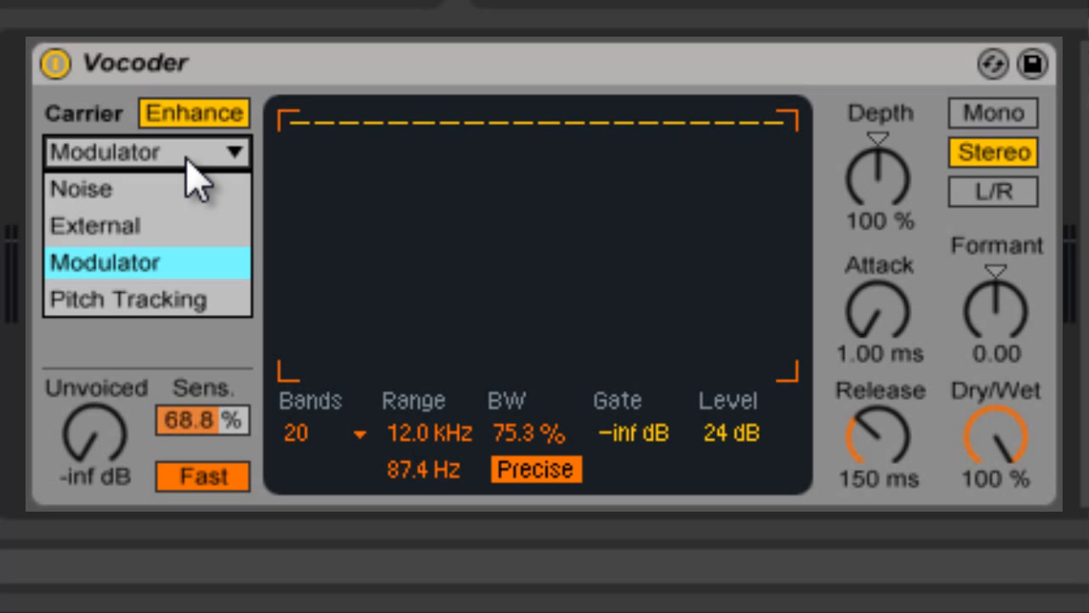
pyautogui.click(173, 302)
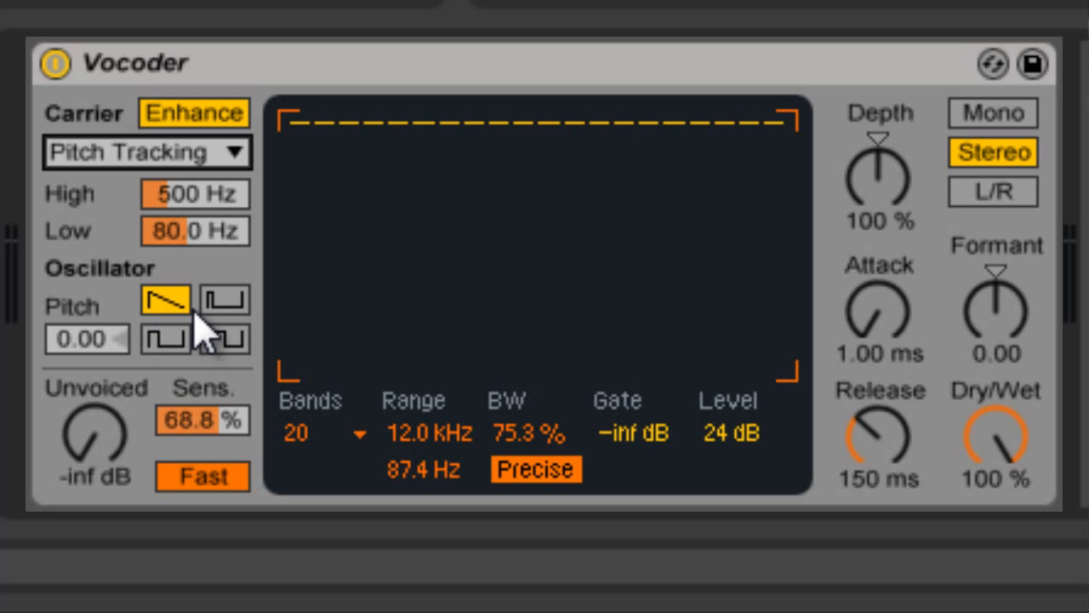
pyautogui.press('space')
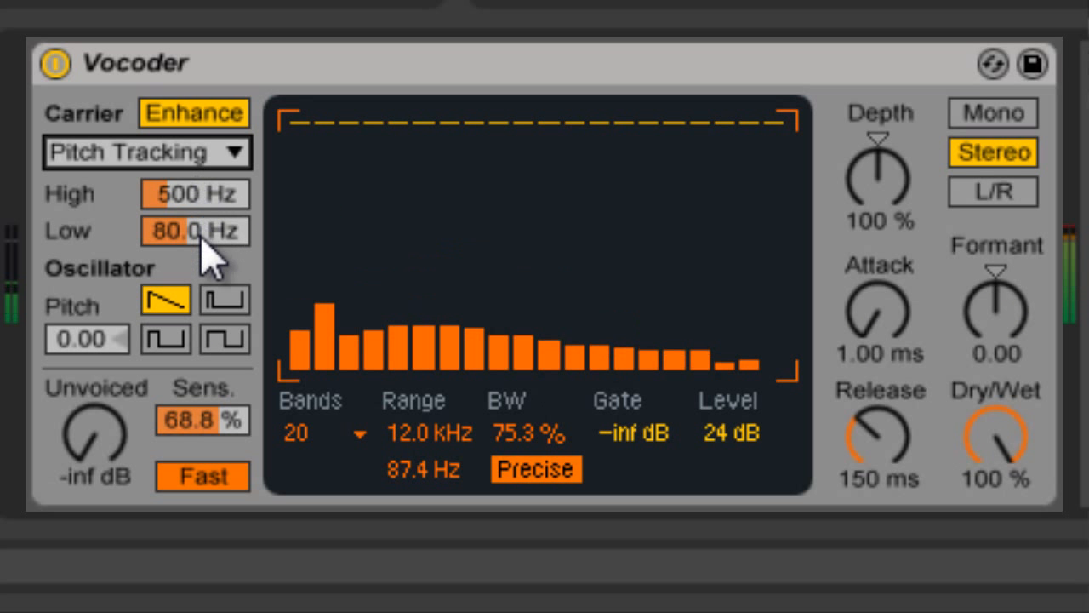
# - Set the unvoiced sensitivity to 43.8 % and reset the output Level to 0.0 dB
pyautogui.moveTo(212, 426); pyautogui.dragTo(213, 451)
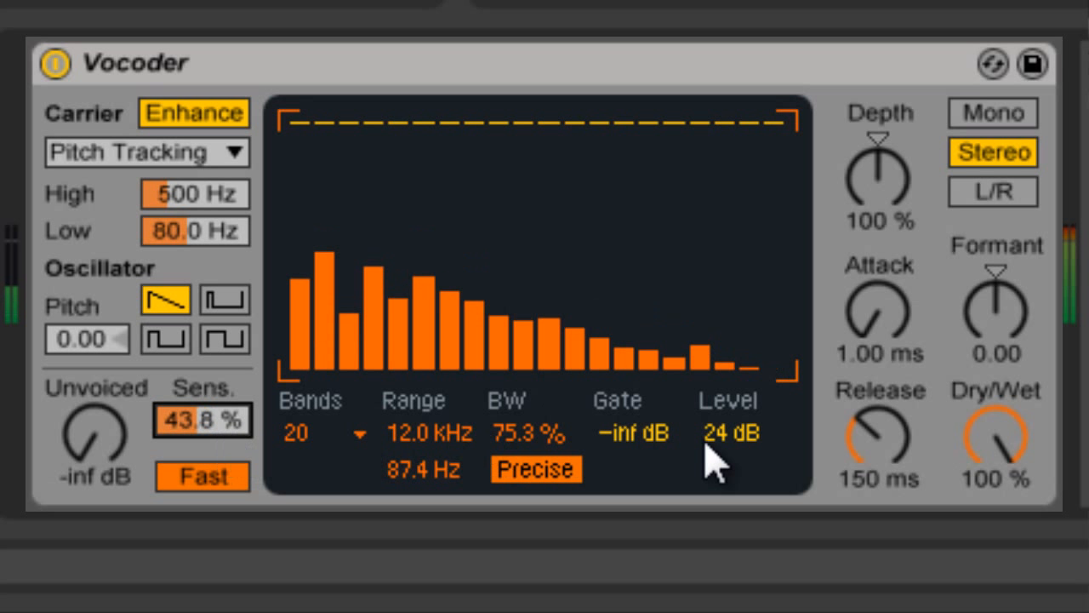
pyautogui.moveTo(720, 437); pyautogui.dragTo(720, 442)
pyautogui.press('Delete')
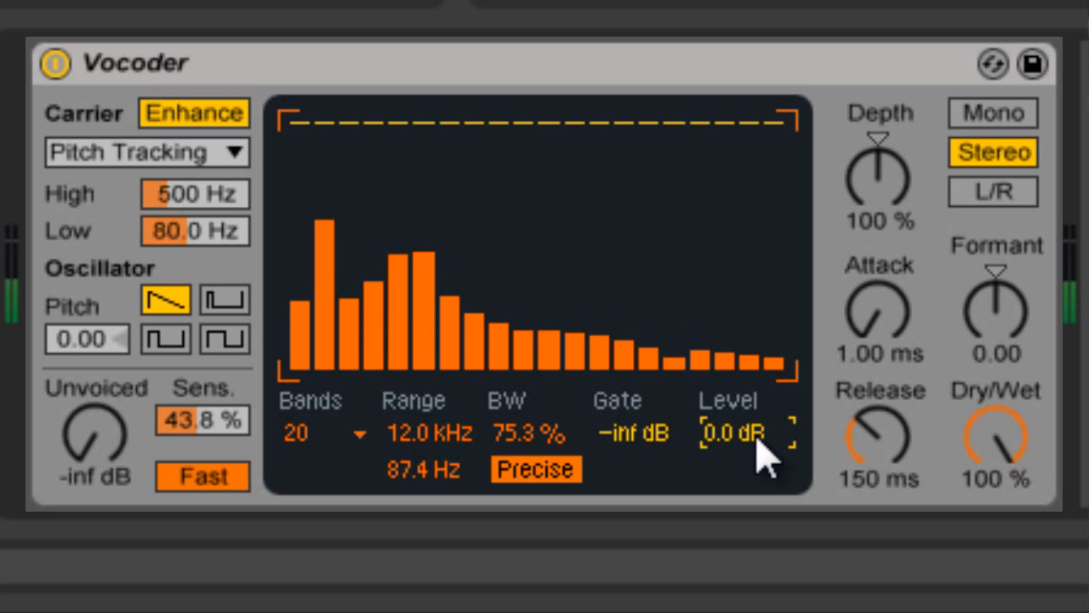
# - Choose the second of the three pulse waveforms with Pitch 12.0 for the carrier oscillator, and raise Formant to 7.80 or higher
pyautogui.click(226, 306)
pyautogui.click(161, 340)
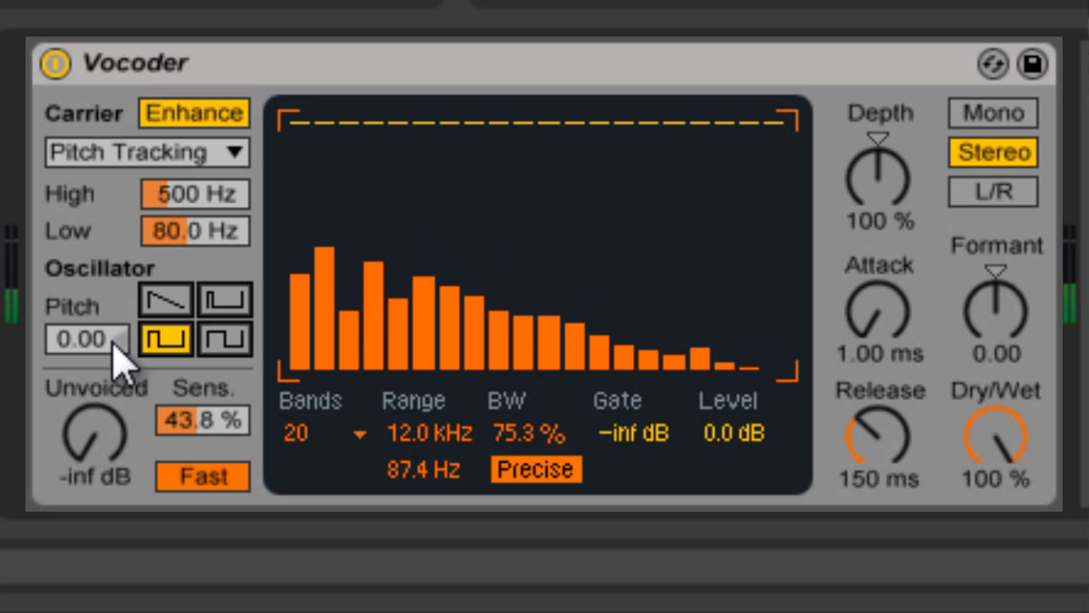
pyautogui.click(104, 344)
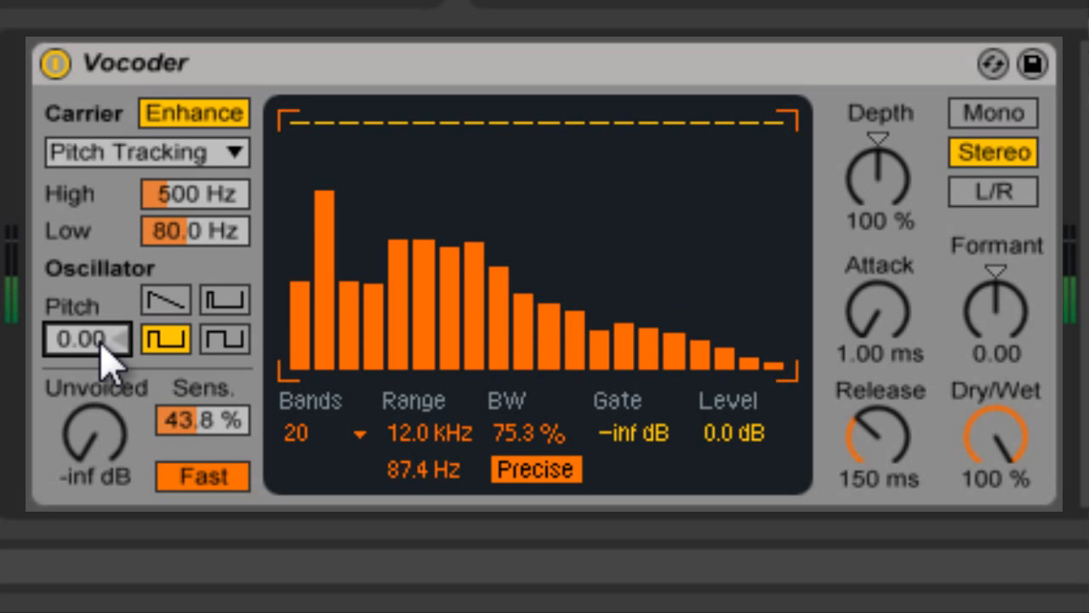
pyautogui.scroll(10, 109, 349)
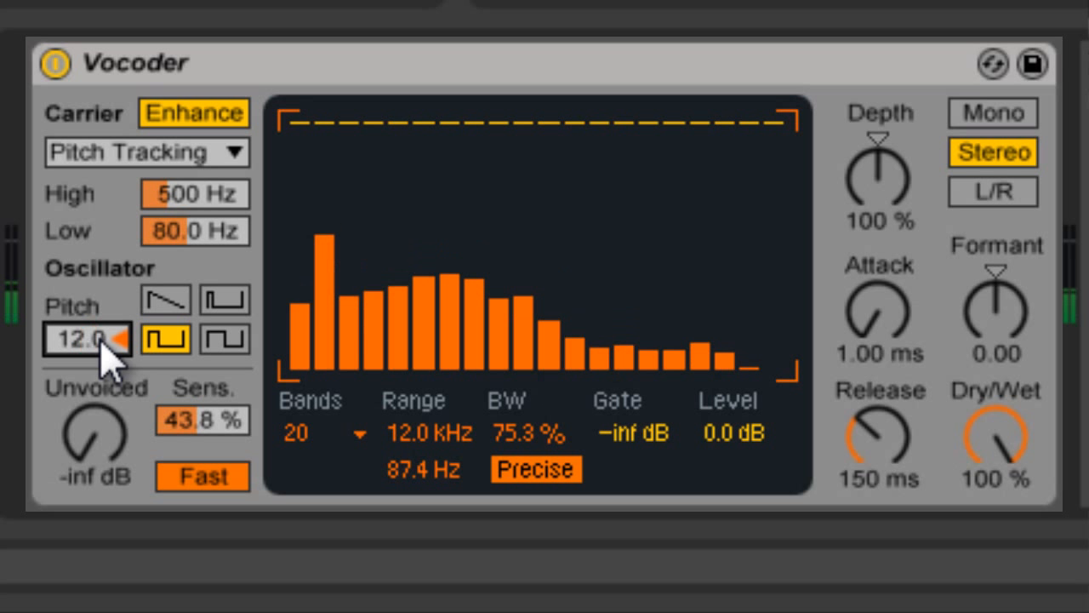
pyautogui.scroll(15, 1009, 331)
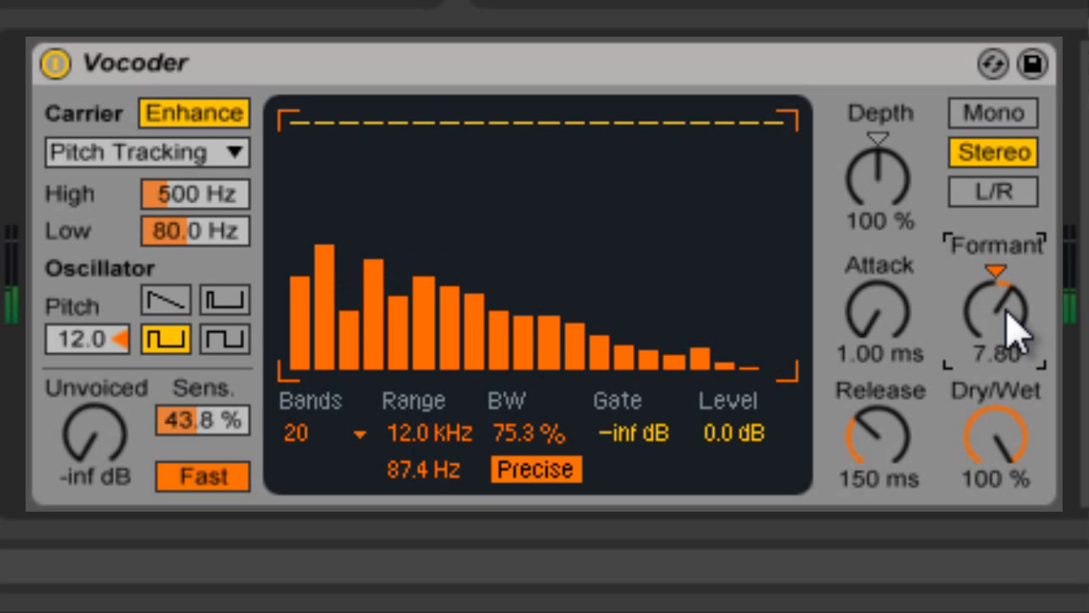
pyautogui.scroll(2, 1011, 329)
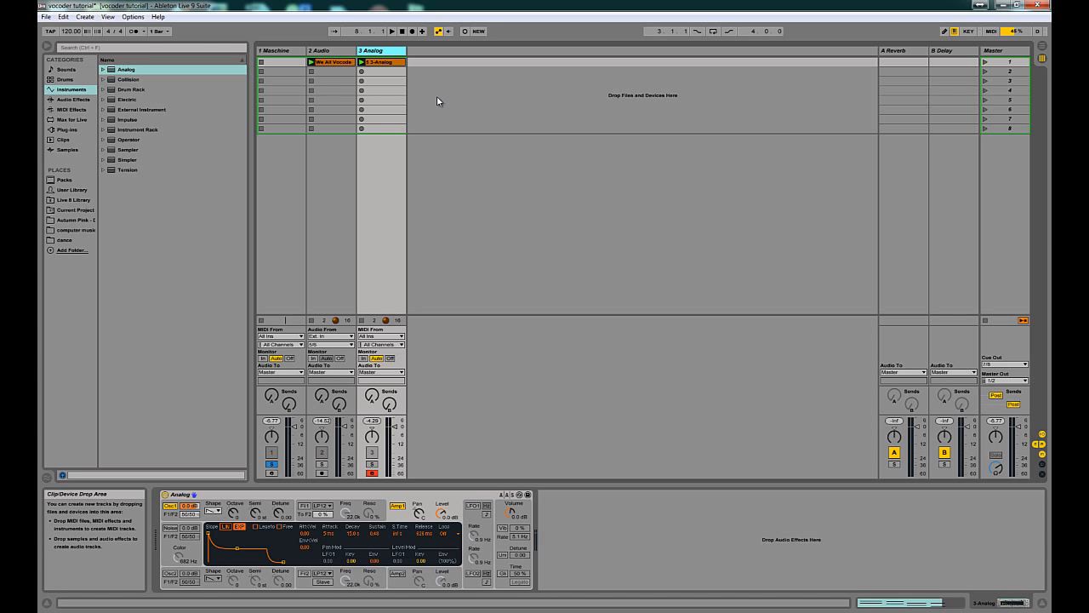
# - Bring the Pinger Kit pattern from track 1's Maschine plug-in into a new audio track as a clip, and close the plug-in window
pyautogui.click(289, 51)
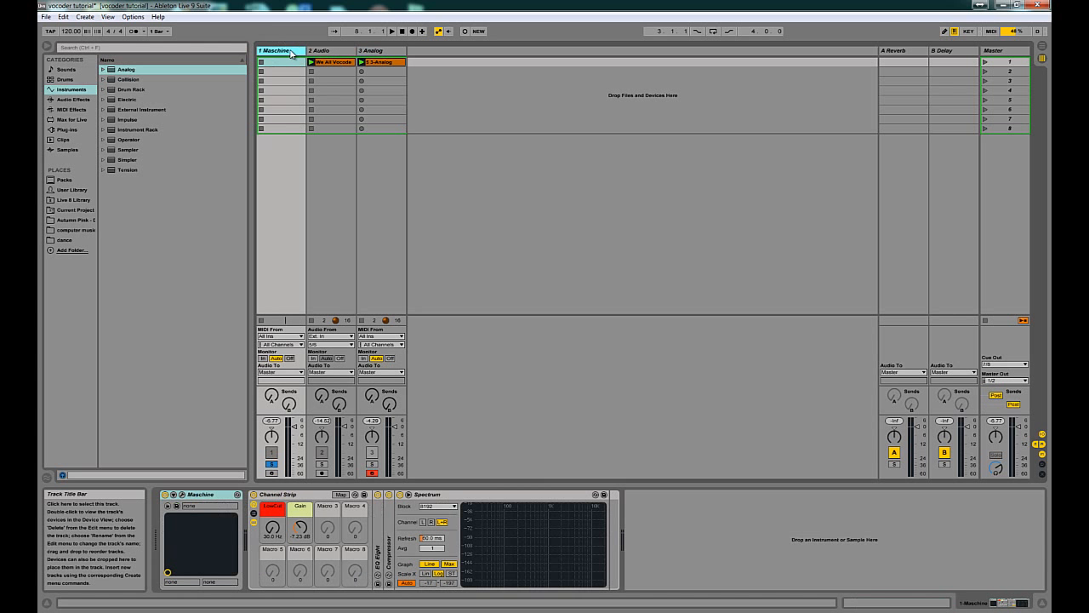
pyautogui.click(182, 494)
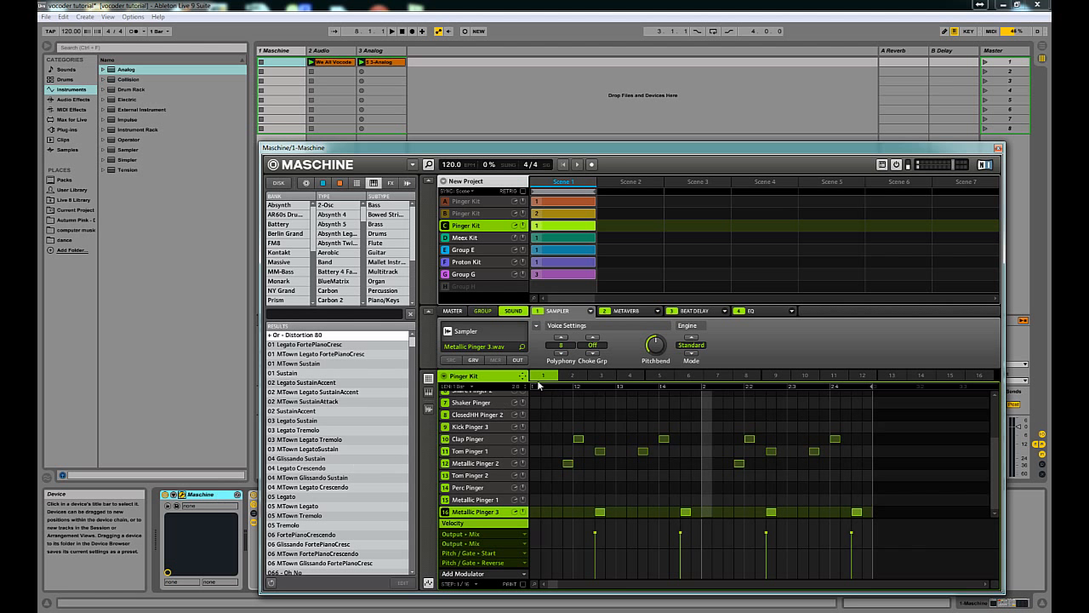
pyautogui.moveTo(521, 380); pyautogui.dragTo(437, 64)
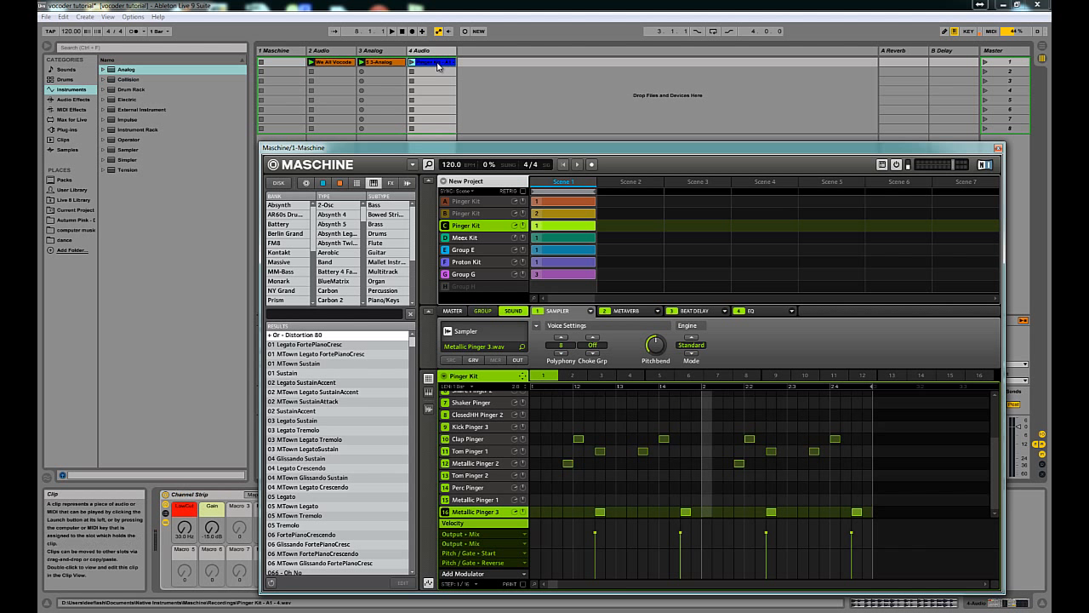
pyautogui.click(997, 150)
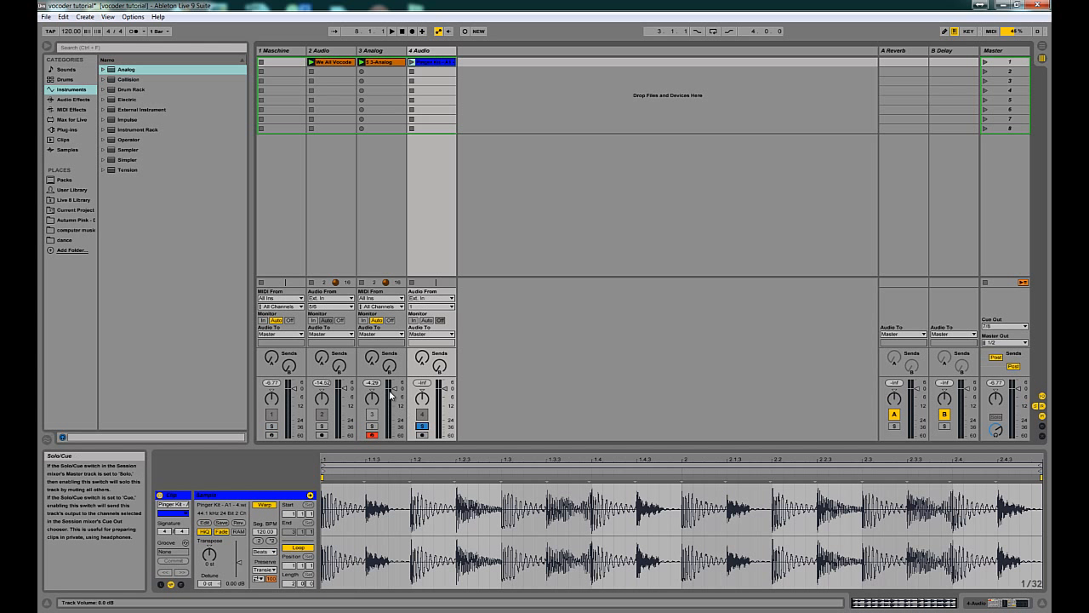
# - Launch the Pinger Kit clip on the 4 Audio track, and select the 2 Audio vocal track
pyautogui.click(412, 63)
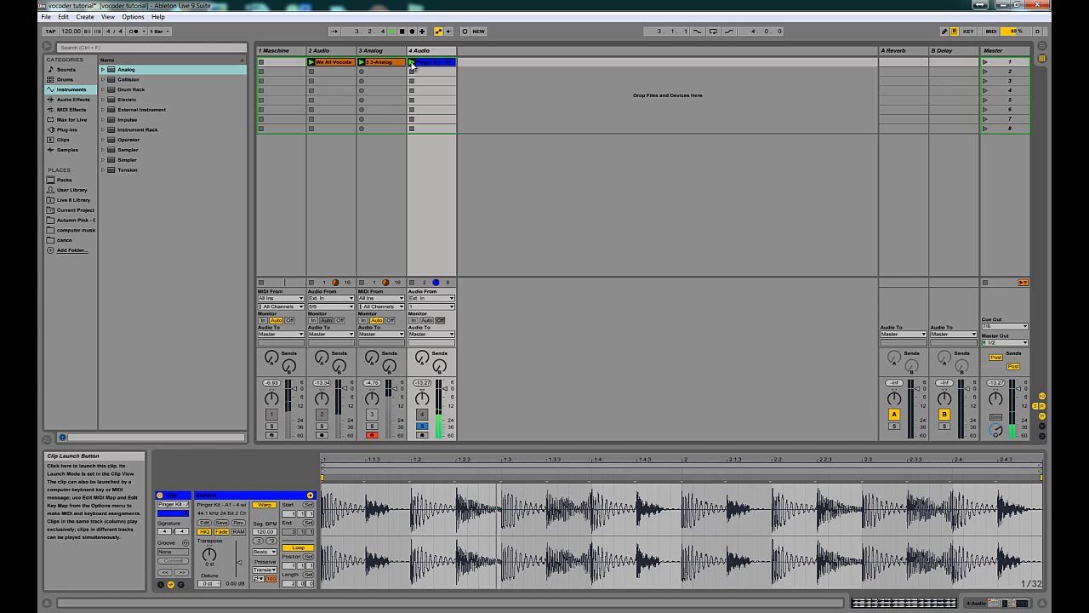
pyautogui.click(290, 53)
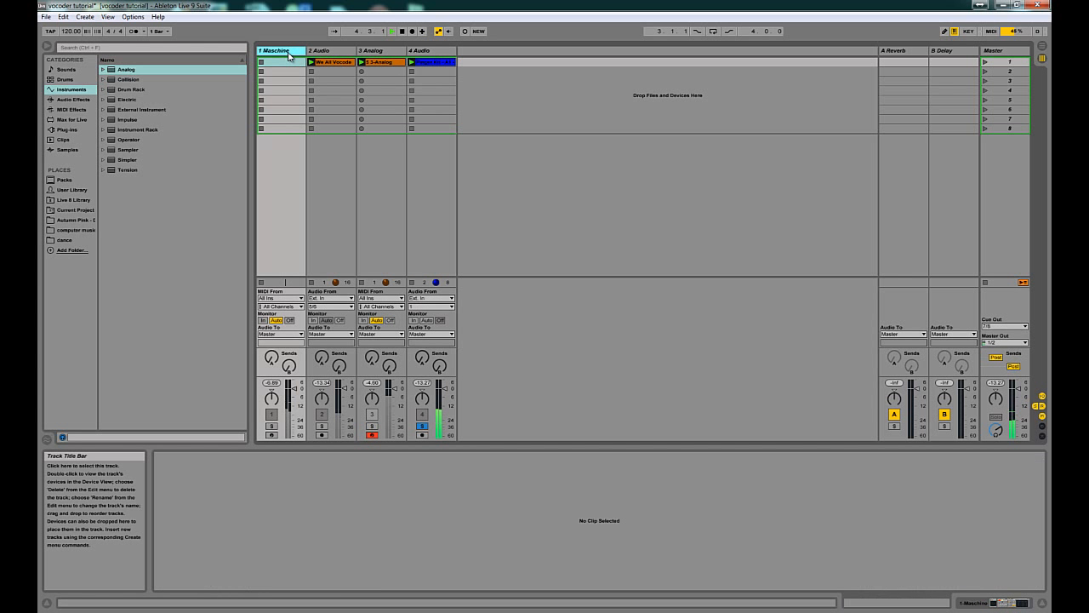
pyautogui.click(323, 51)
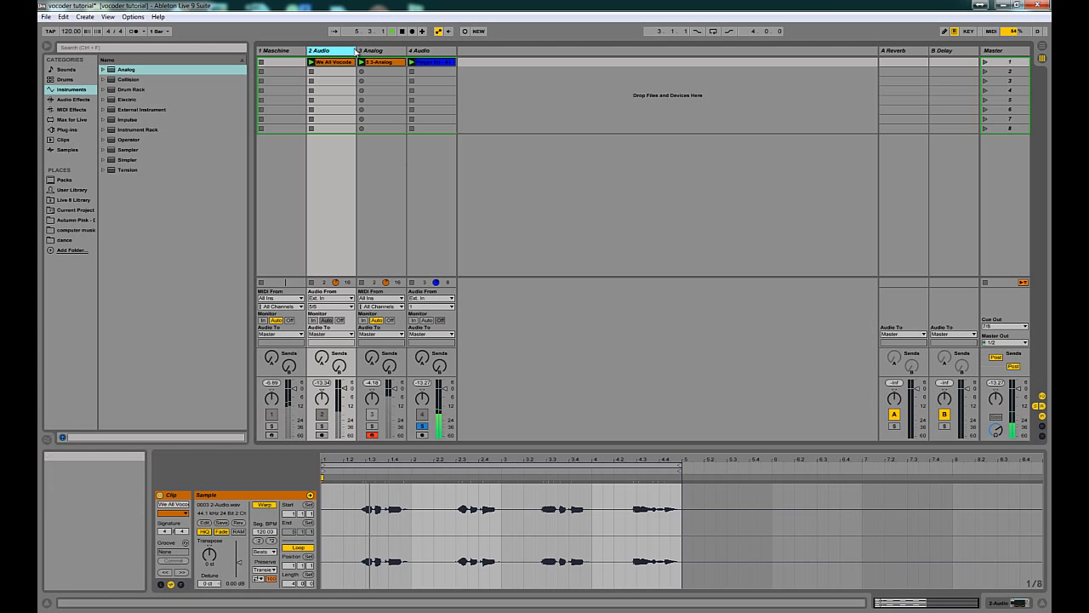
# - Switch the 2 Audio track's Vocoder carrier to External with 3-Analog as source and Formant at 0.00, and solo that track
pyautogui.doubleClick(346, 51)
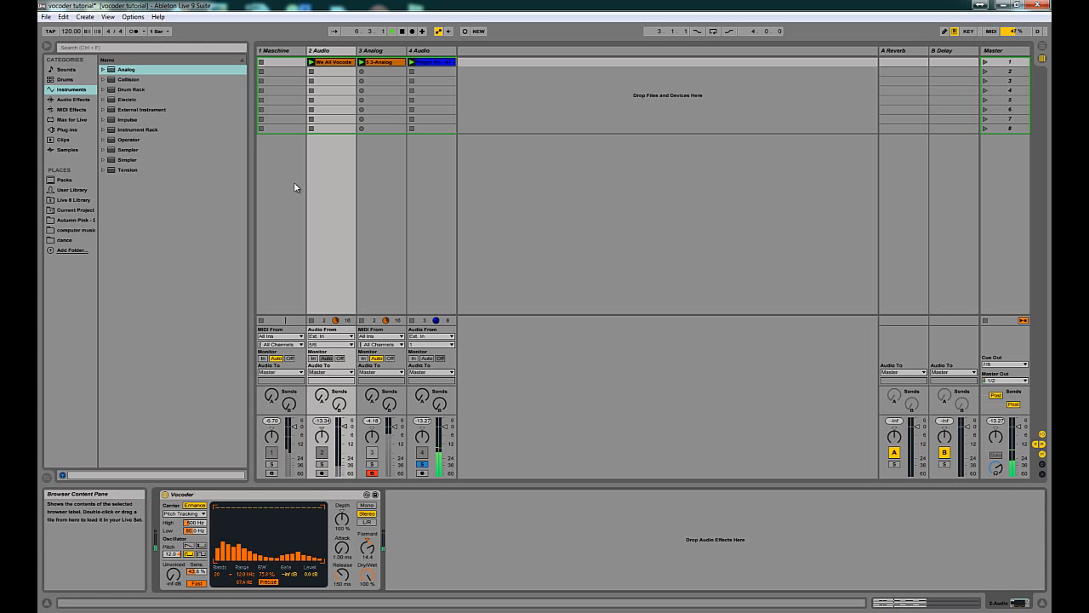
pyautogui.click(183, 514)
pyautogui.click(183, 531)
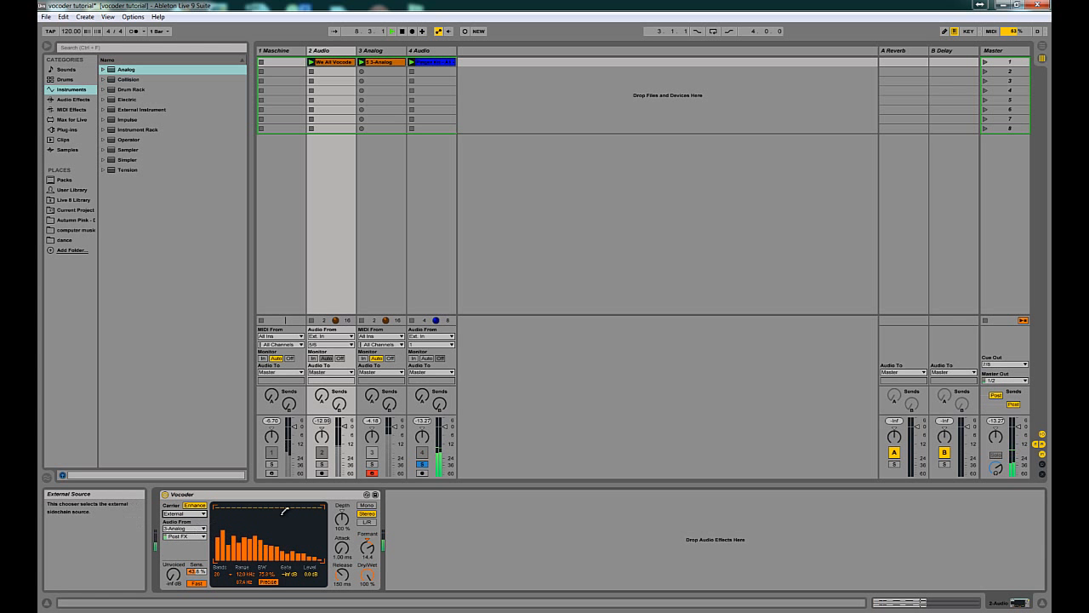
pyautogui.click(321, 464)
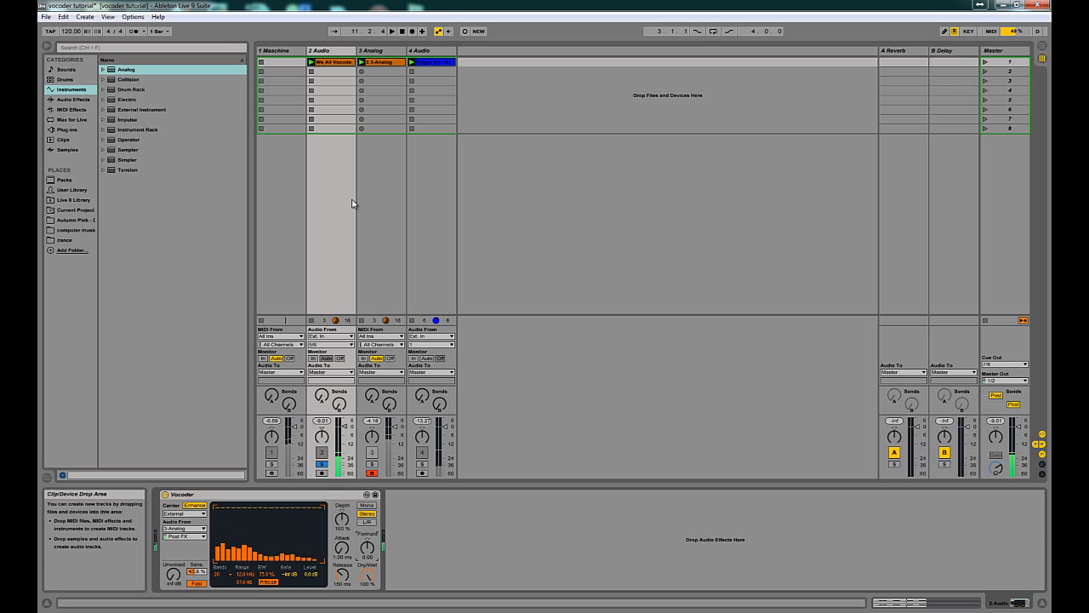
# - Add a Vocoder at the end of the 4 Audio track's effect chain, and play the soloed drum loop from the beginning
pyautogui.click(423, 53)
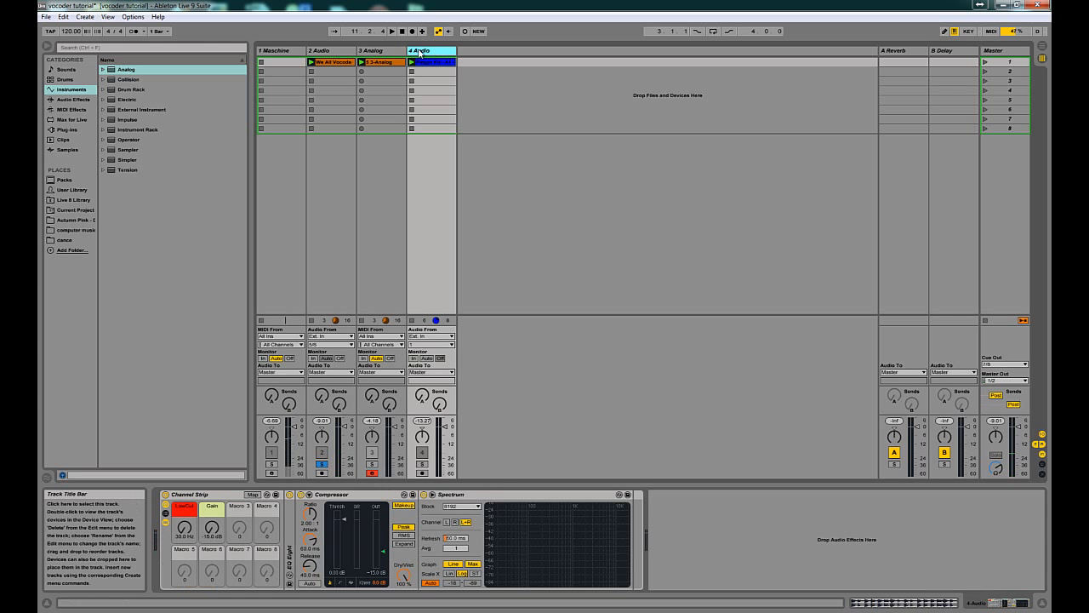
pyautogui.click(73, 99)
pyautogui.click(127, 410)
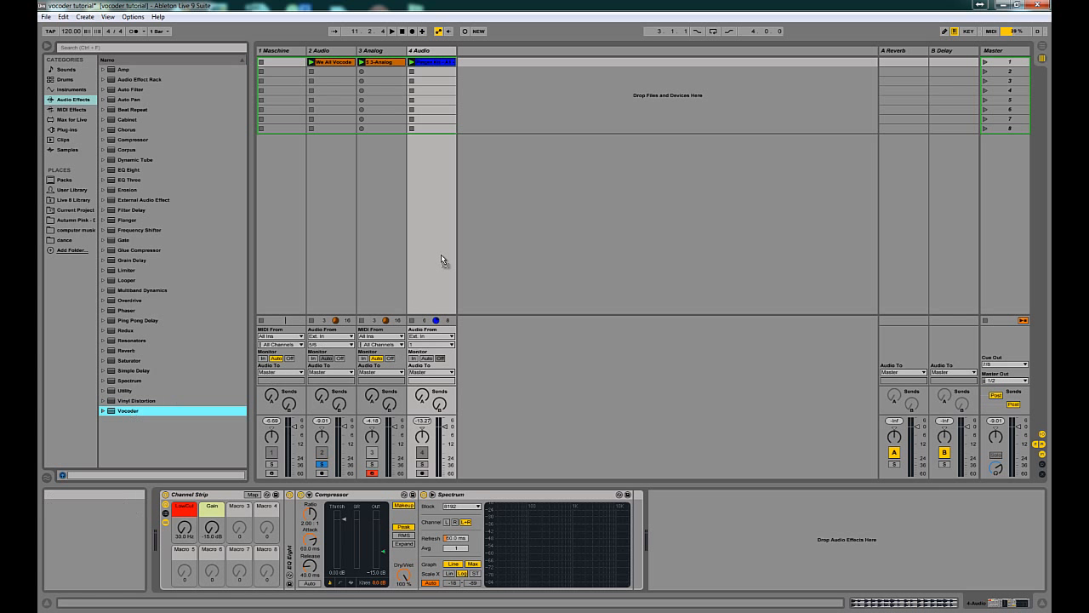
pyautogui.press('Return')
pyautogui.click(421, 465)
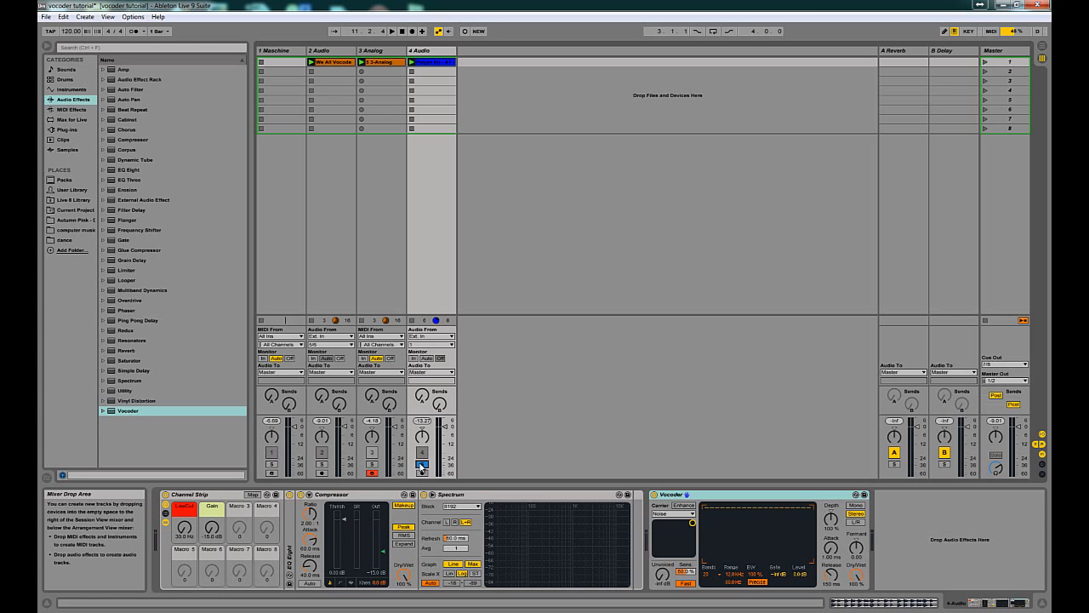
pyautogui.press('space')
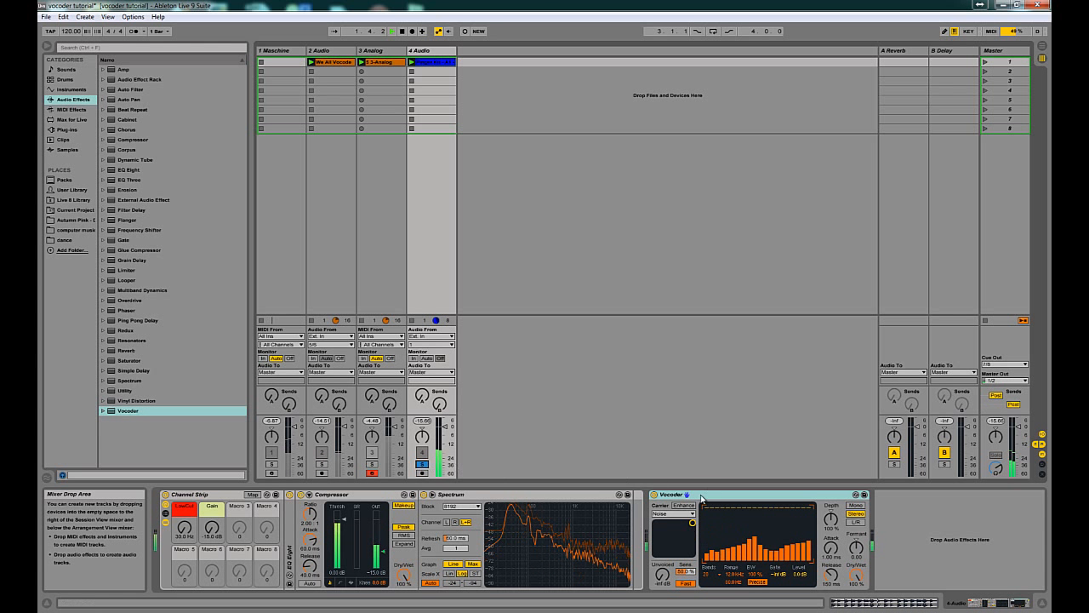
# - Try the drum Vocoder with a changed noise character and an External carrier from 3-Analog, auditioning it soloed with the 1 Maschine track
pyautogui.moveTo(692, 524); pyautogui.dragTo(680, 534)
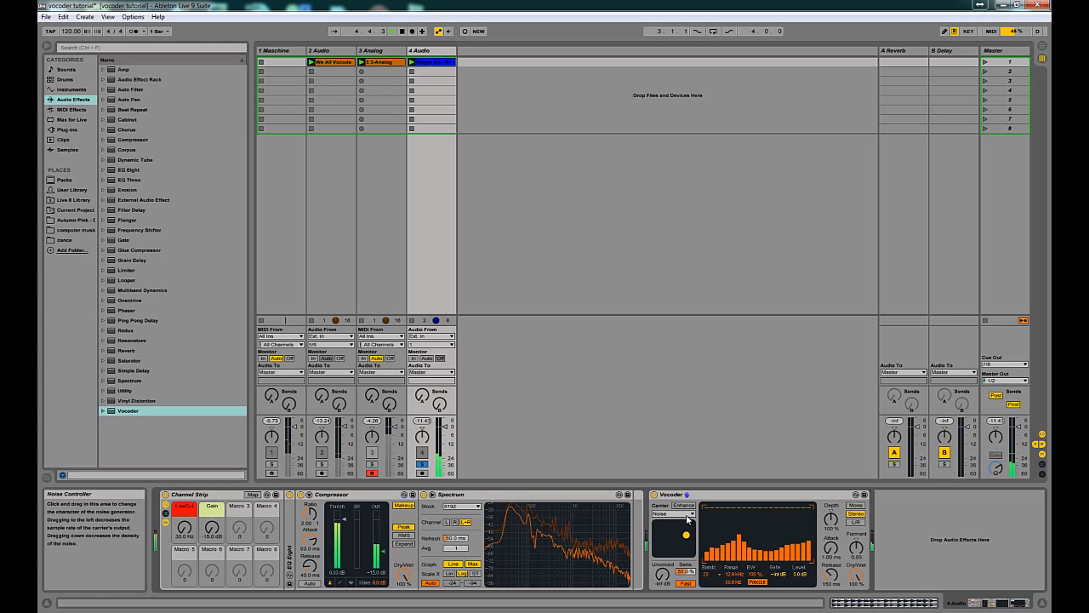
pyautogui.click(687, 514)
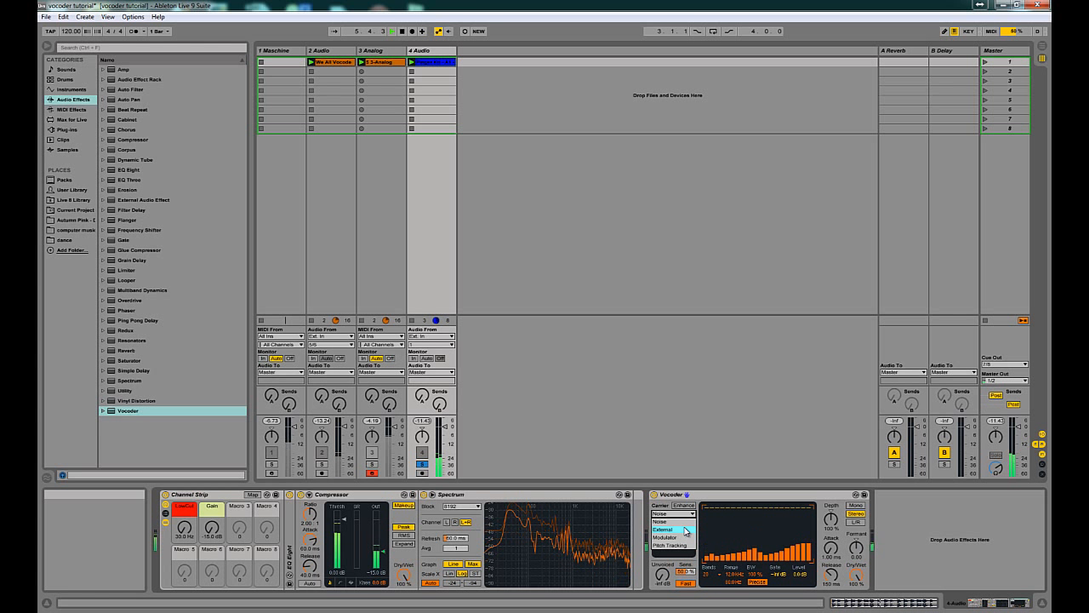
pyautogui.click(687, 529)
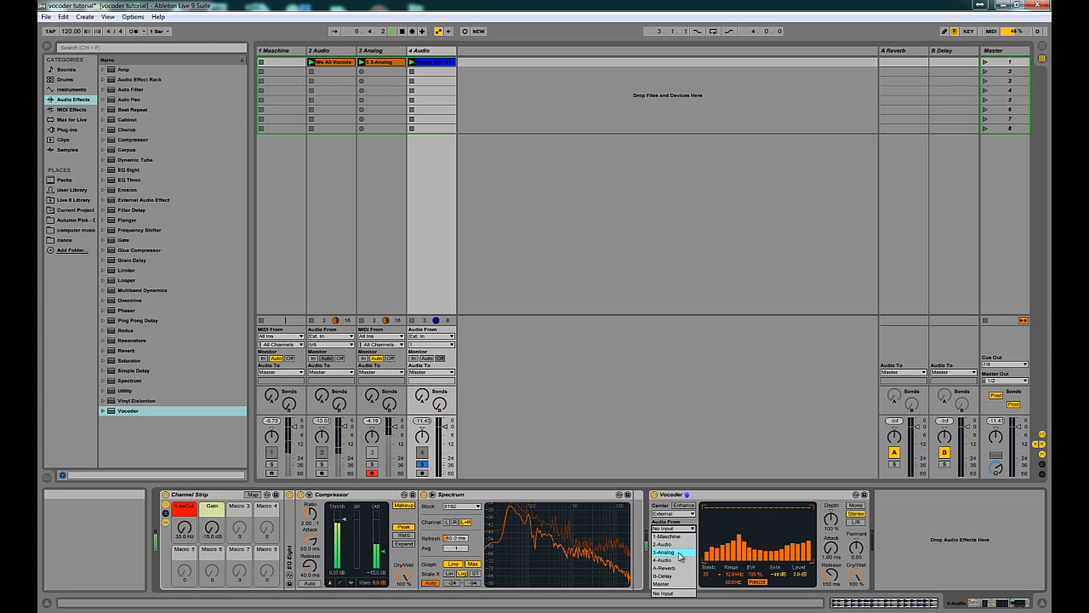
pyautogui.click(680, 552)
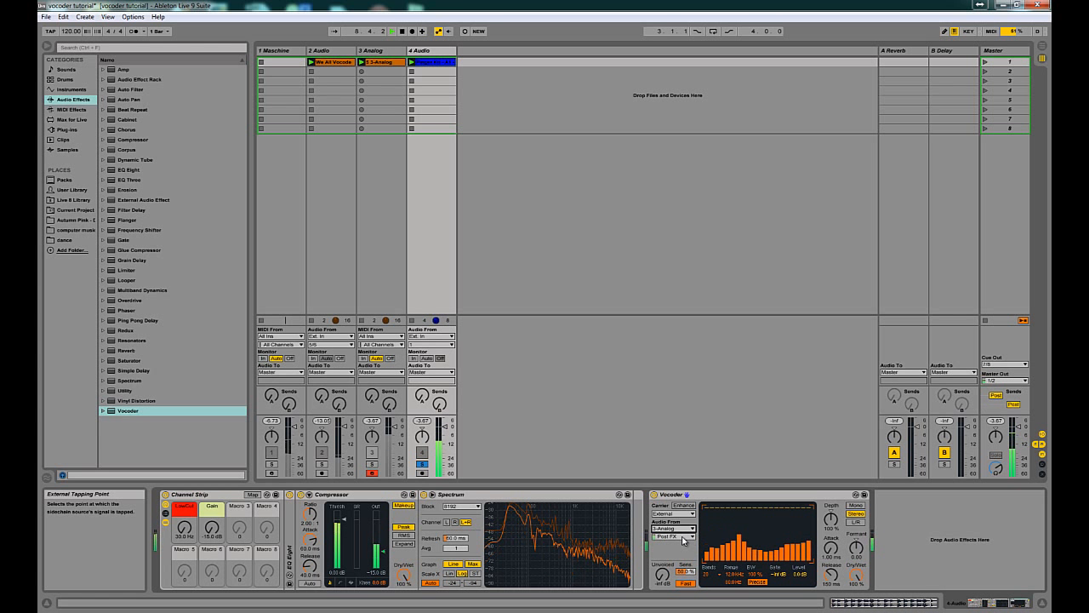
pyautogui.click(273, 466)
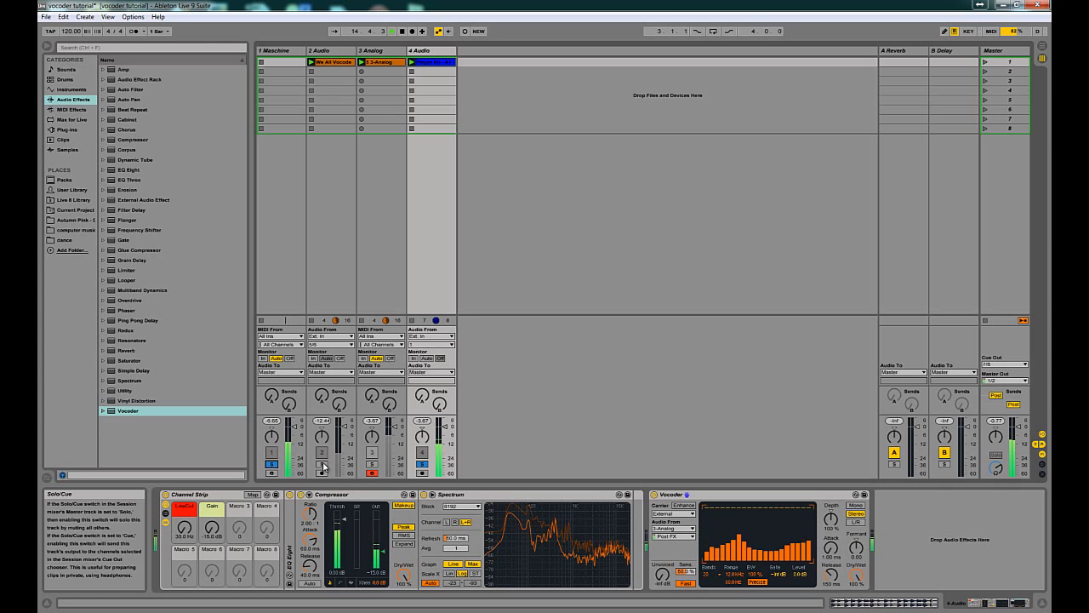
pyautogui.click(421, 466)
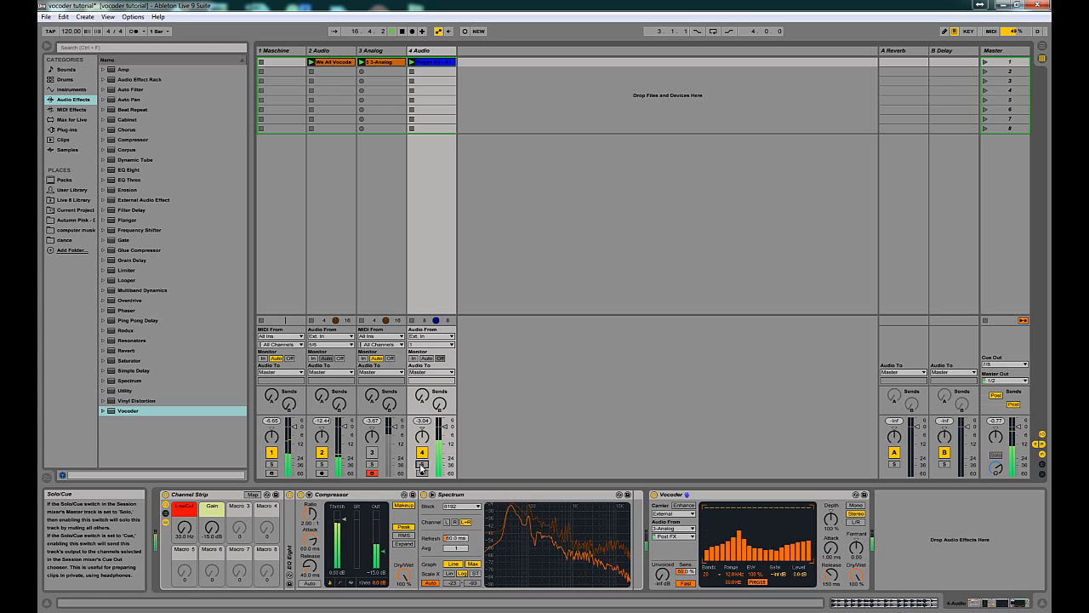
# - Try Modulator as the drum Vocoder's carrier, and settle on Pitch Tracking
pyautogui.click(686, 514)
pyautogui.click(681, 538)
pyautogui.click(680, 514)
pyautogui.click(679, 537)
pyautogui.click(681, 514)
pyautogui.click(678, 545)
pyautogui.click(681, 515)
pyautogui.click(678, 544)
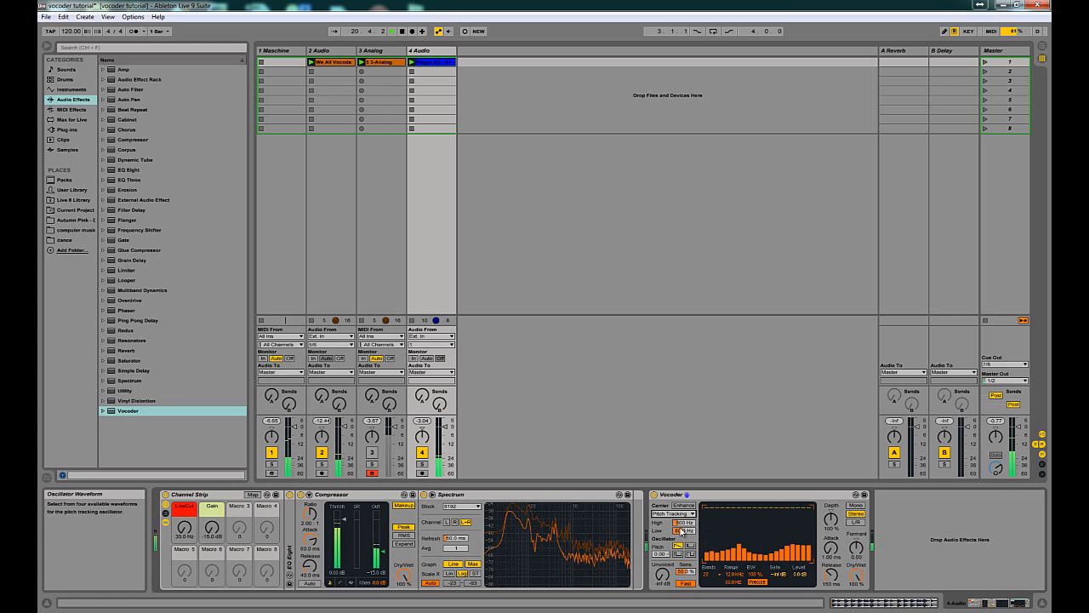
# - Audition the soloed drum loop with the Vocoder's Pitch at -12.0, Attack at 3.11 ms and Release at 127 ms
pyautogui.click(423, 465)
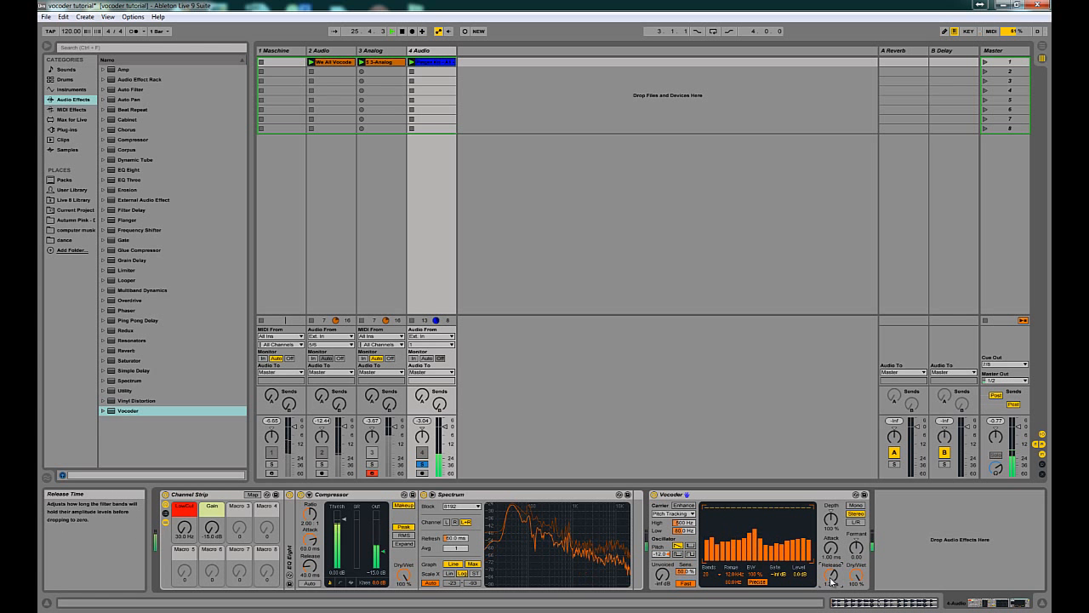
pyautogui.moveTo(832, 583)
pyautogui.mouseDown()
pyautogui.moveTo(837, 558)
pyautogui.moveTo(831, 580)
pyautogui.mouseUp()
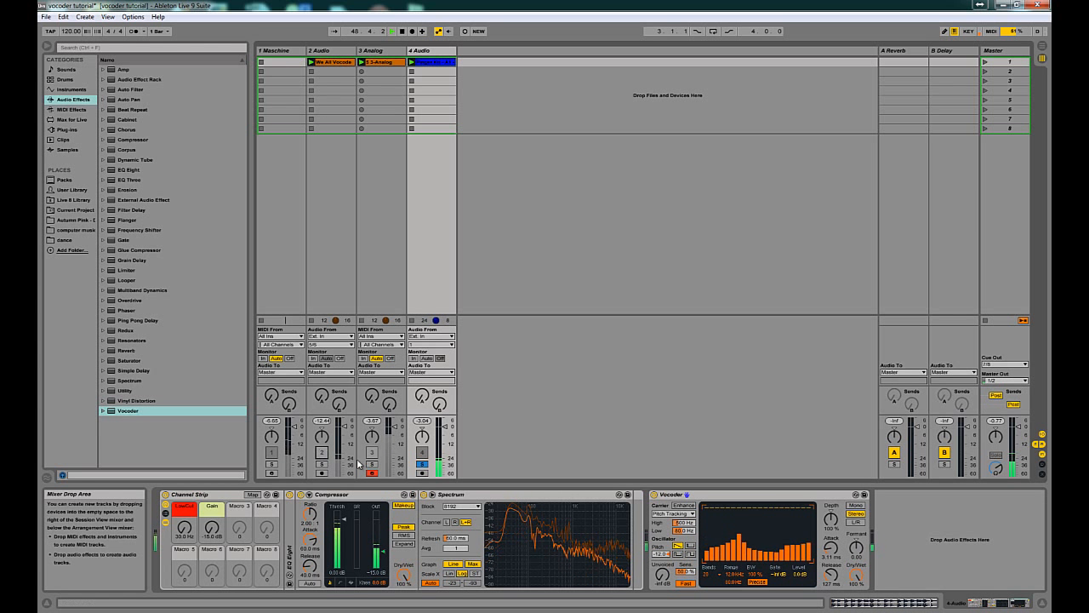
pyautogui.click(424, 466)
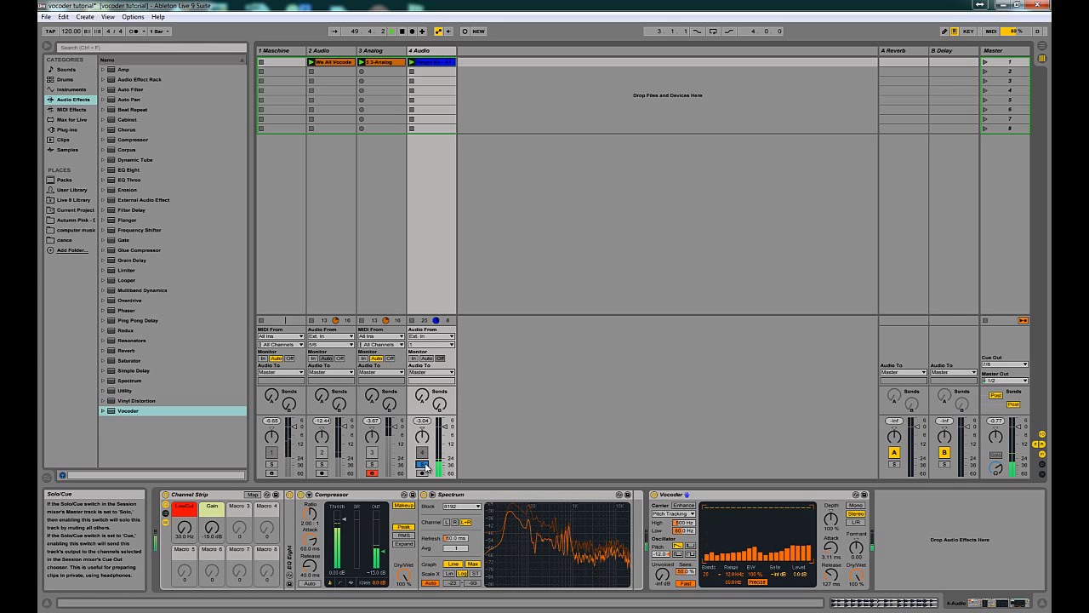